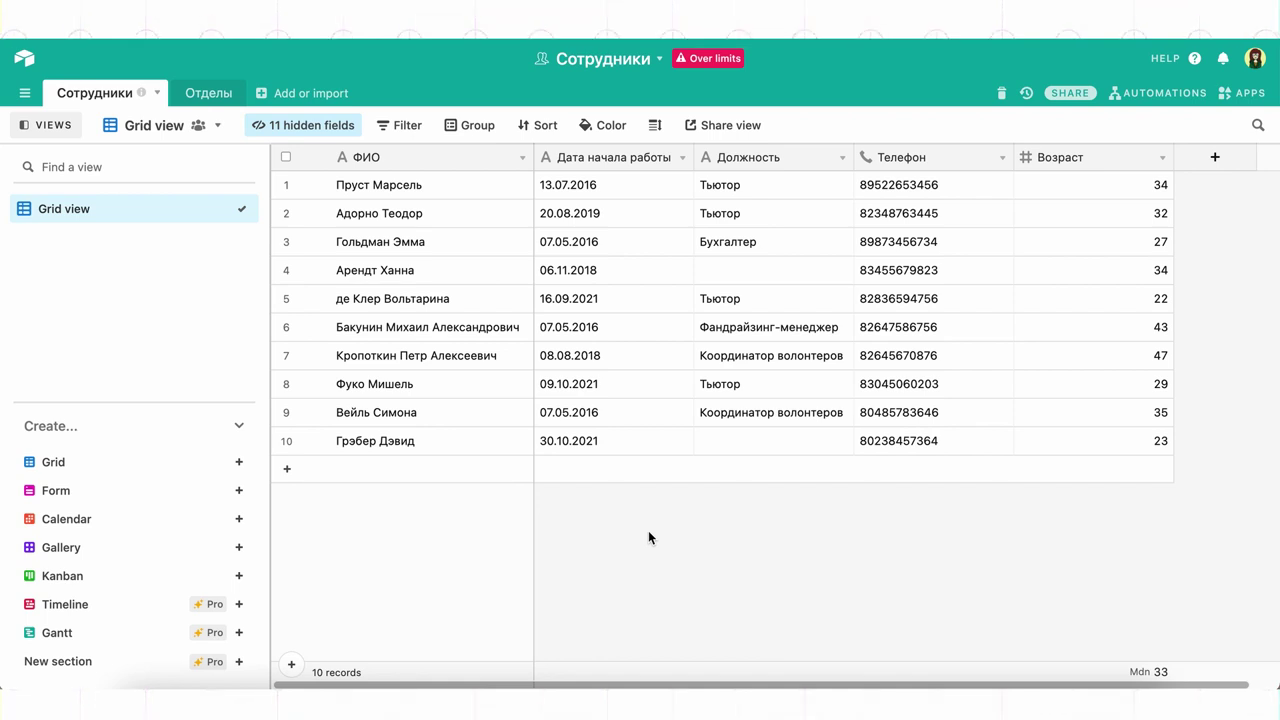
# - Start a new Single select field named "Пол" at the end of the Сотрудники table
pyautogui.click(1213, 160)
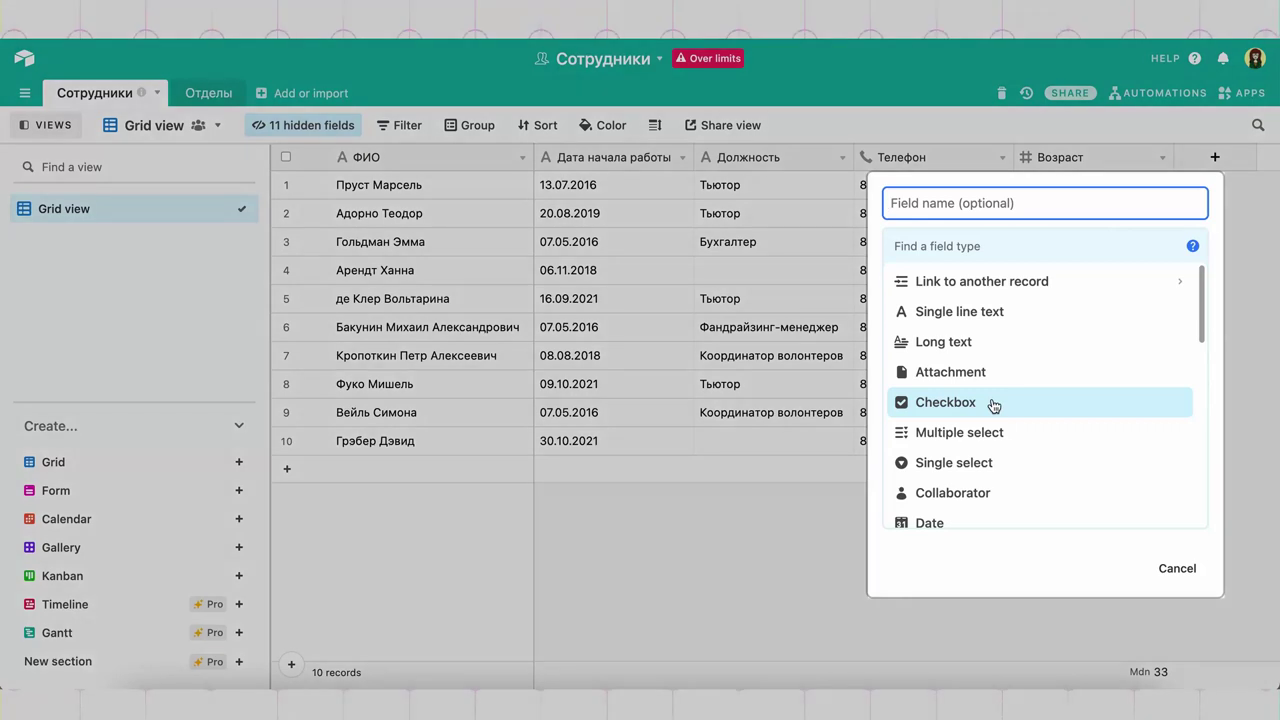
pyautogui.click(975, 463)
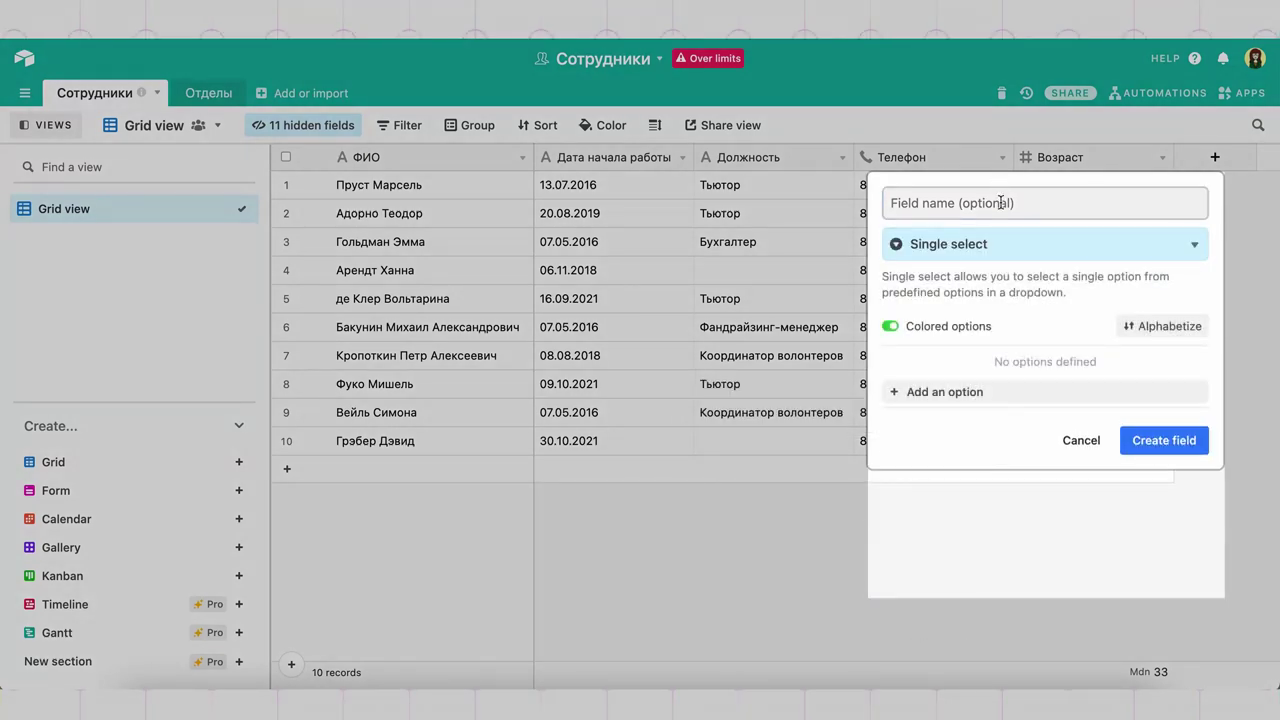
pyautogui.click(1000, 203)
pyautogui.write('Пол')
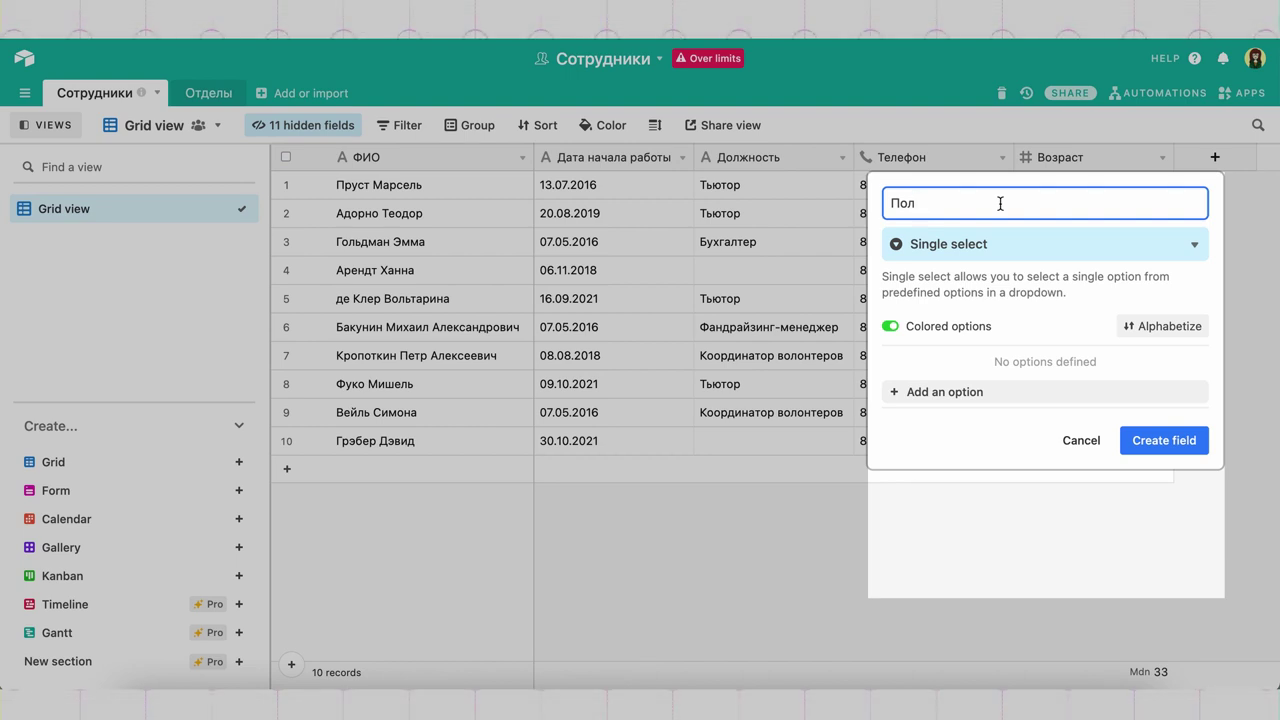
# - Add the options М, Ж and Другое to the Пол field
pyautogui.click(916, 391)
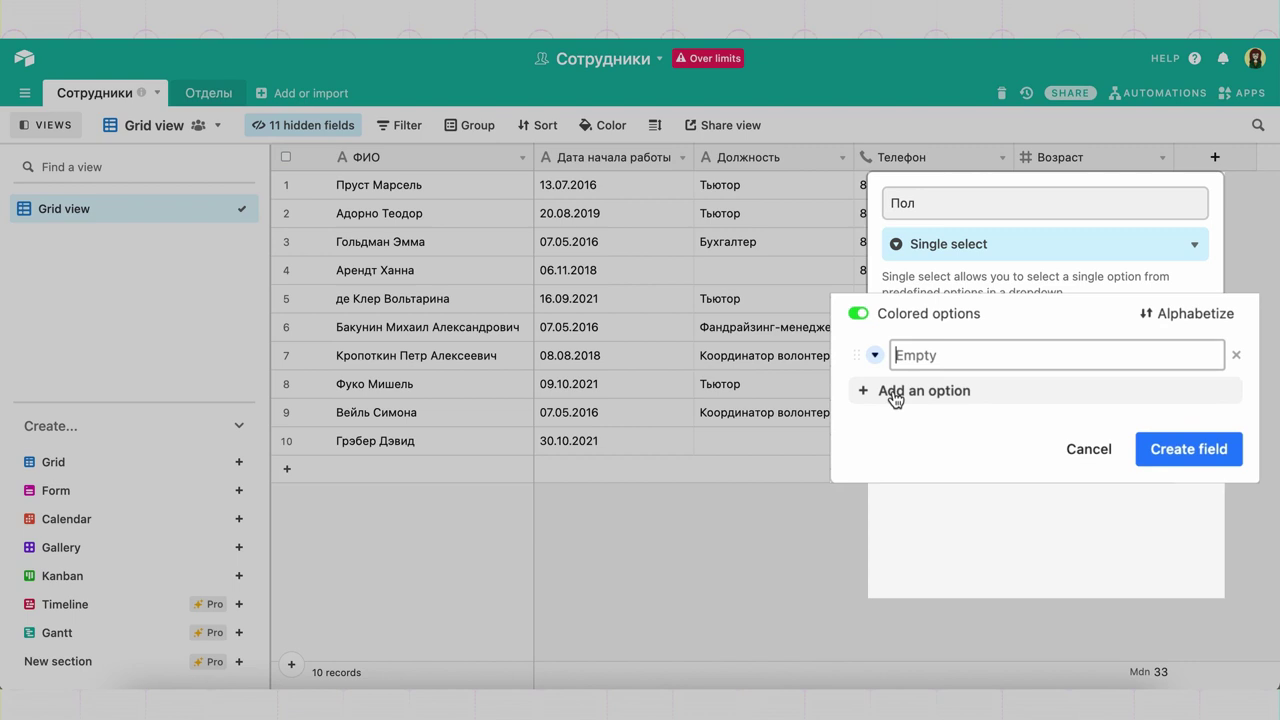
pyautogui.write('М')
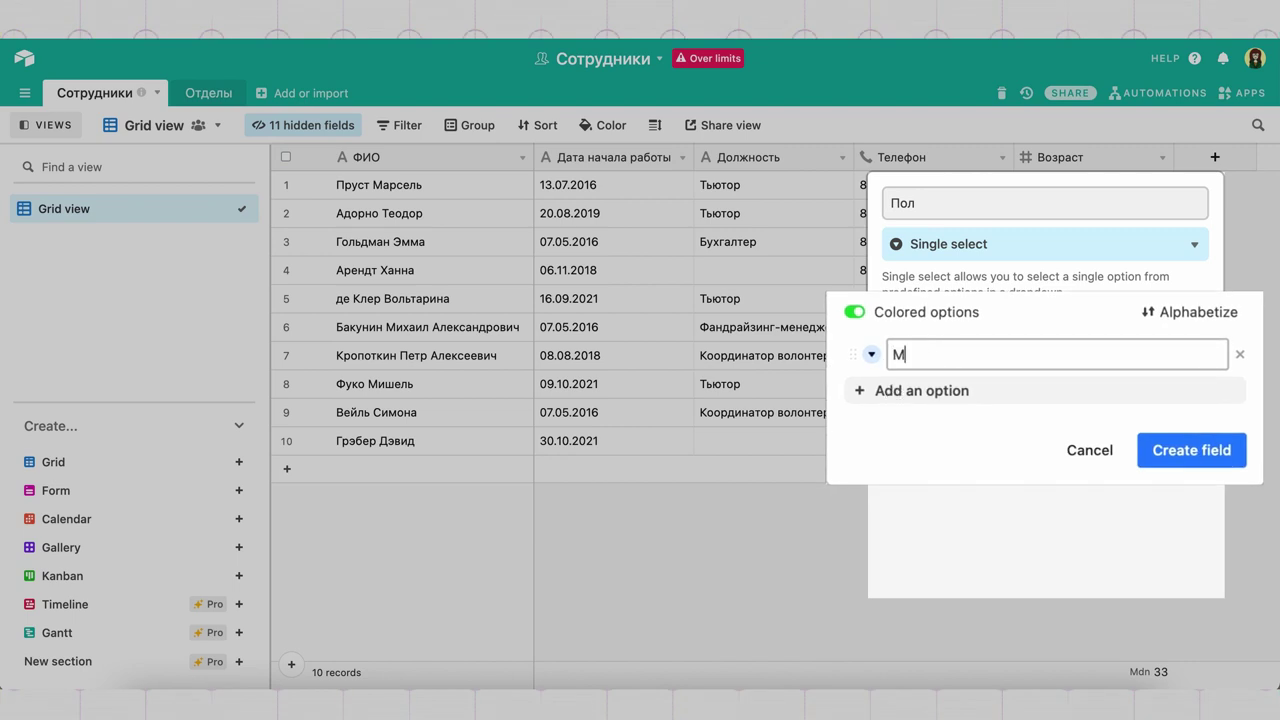
pyautogui.click(918, 391)
pyautogui.write('Ж')
pyautogui.click(913, 422)
pyautogui.write('Другое')
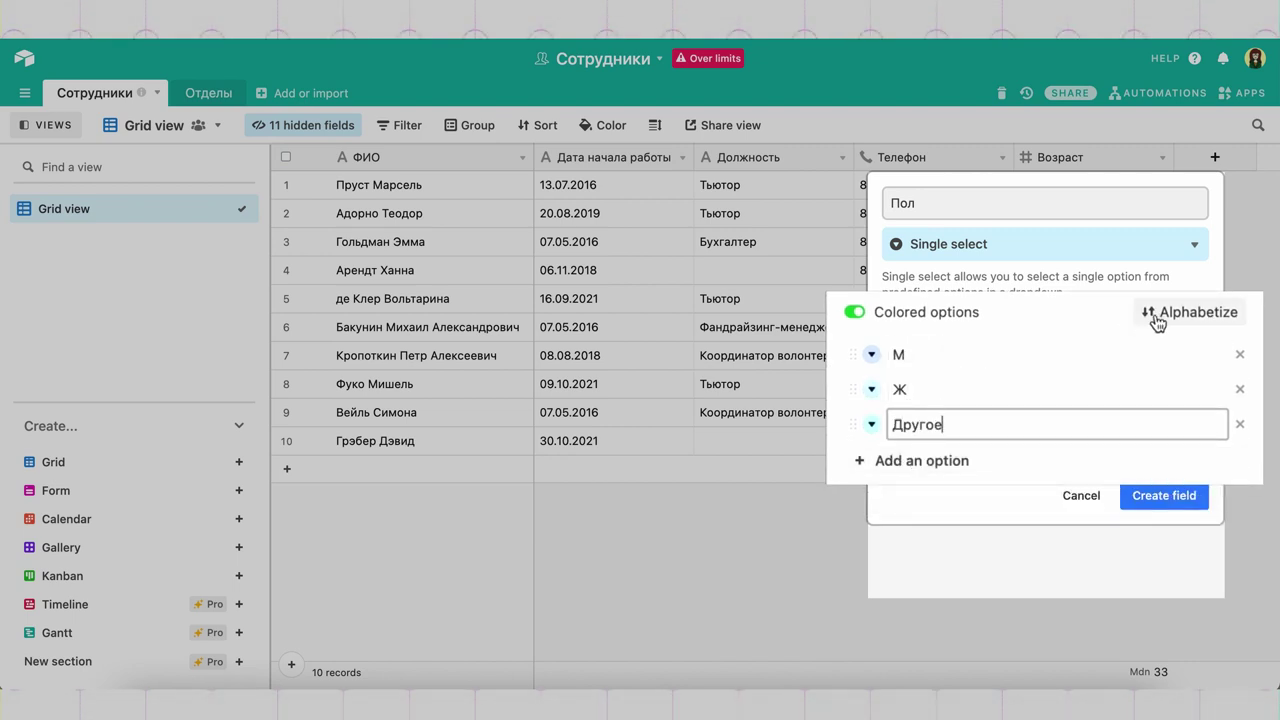
# - Alphabetize the Пол options with colours kept on, move Другое to the end and create the field
pyautogui.click(1099, 321)
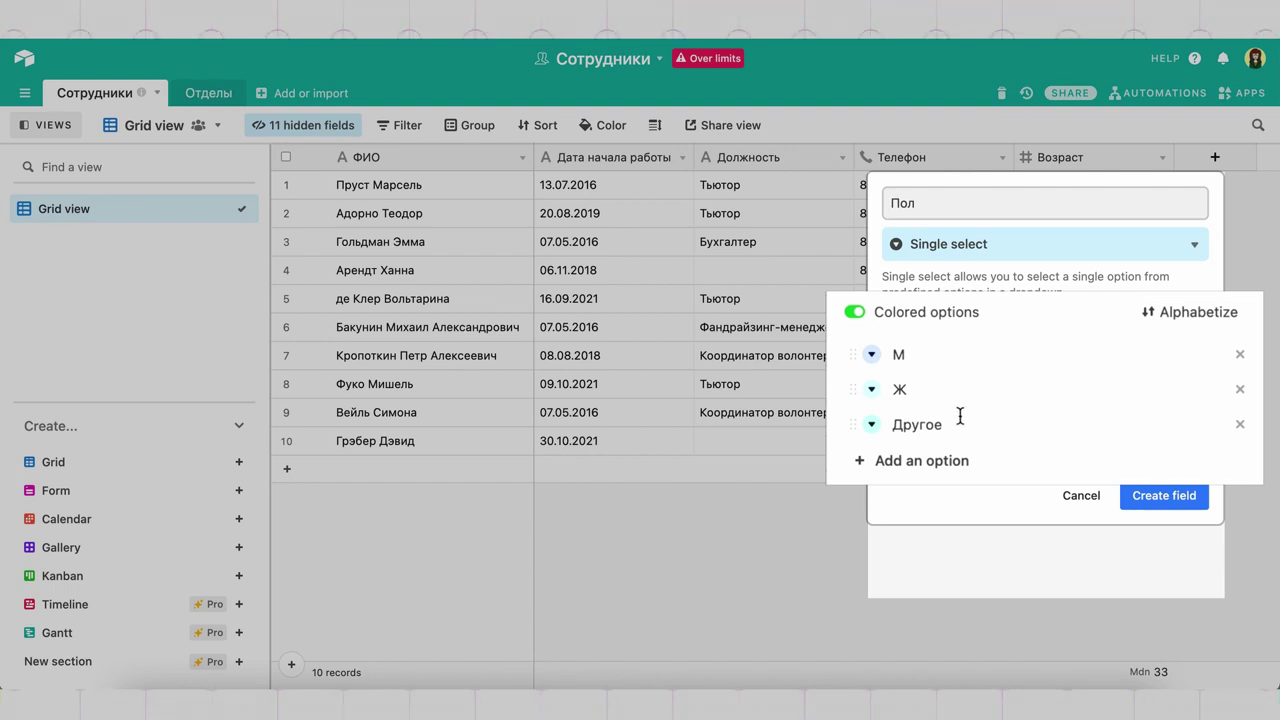
pyautogui.click(852, 314)
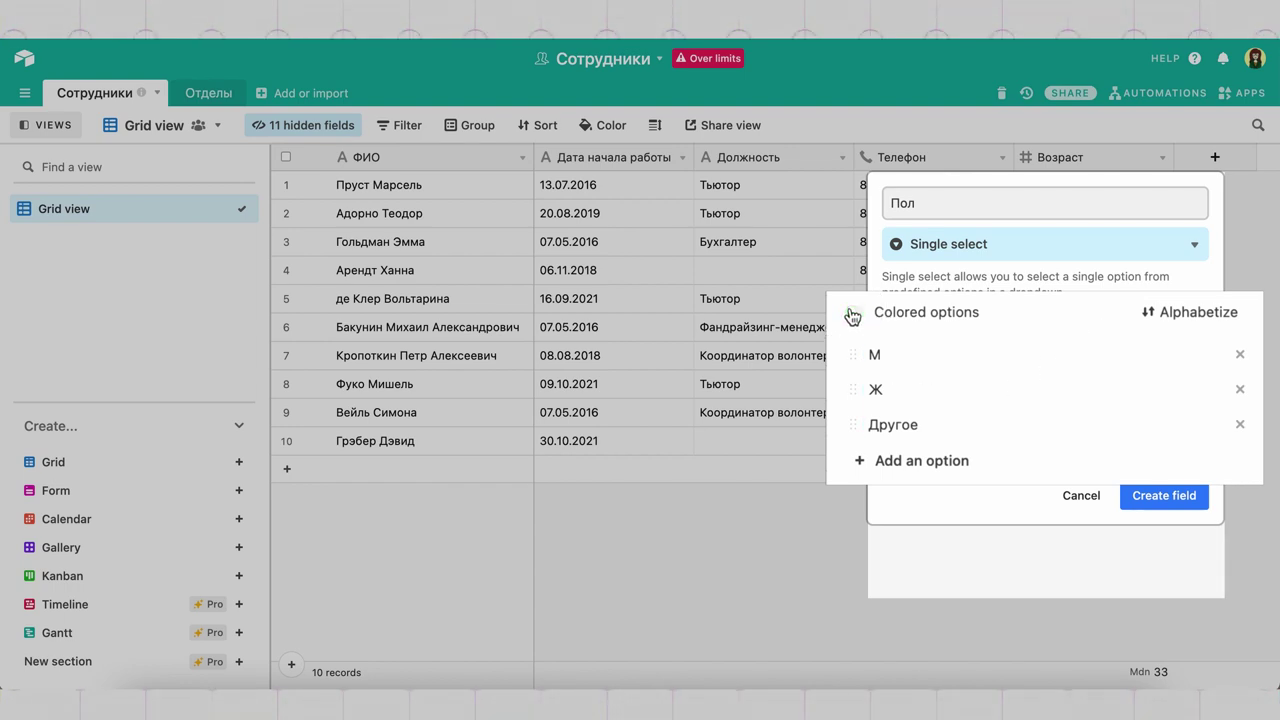
pyautogui.click(852, 314)
pyautogui.click(1176, 310)
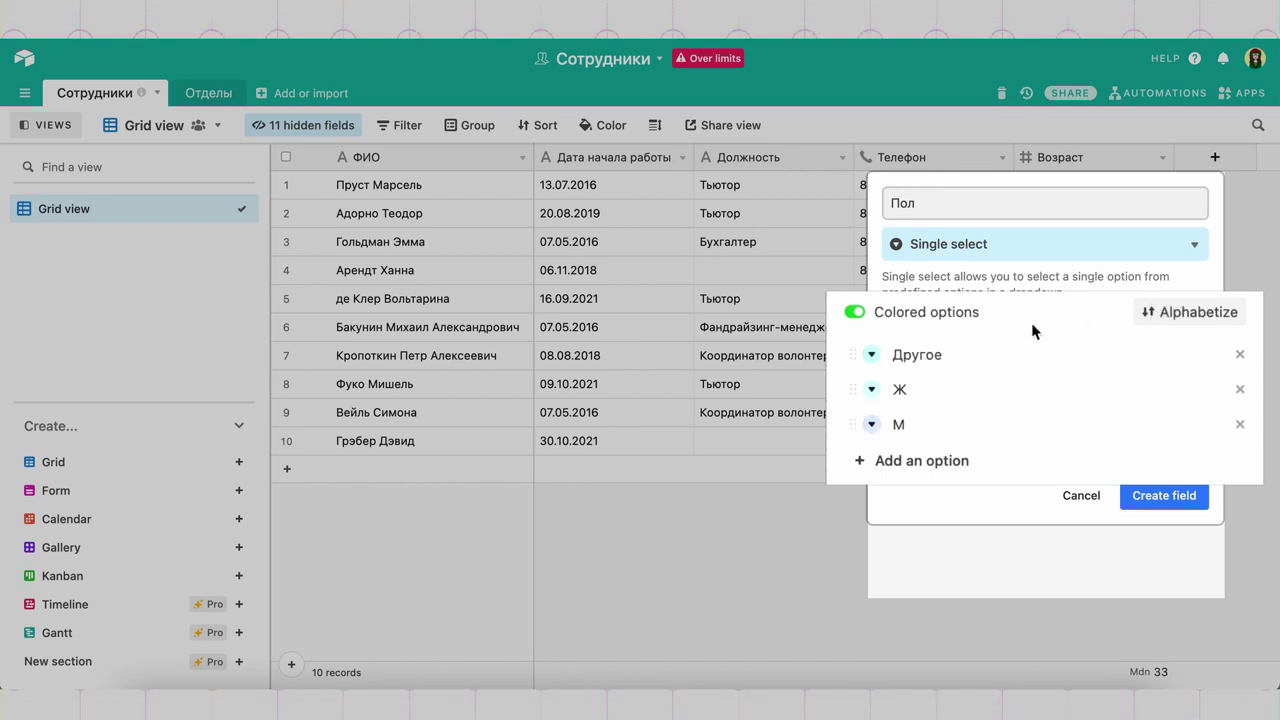
pyautogui.moveTo(855, 355); pyautogui.dragTo(857, 427)
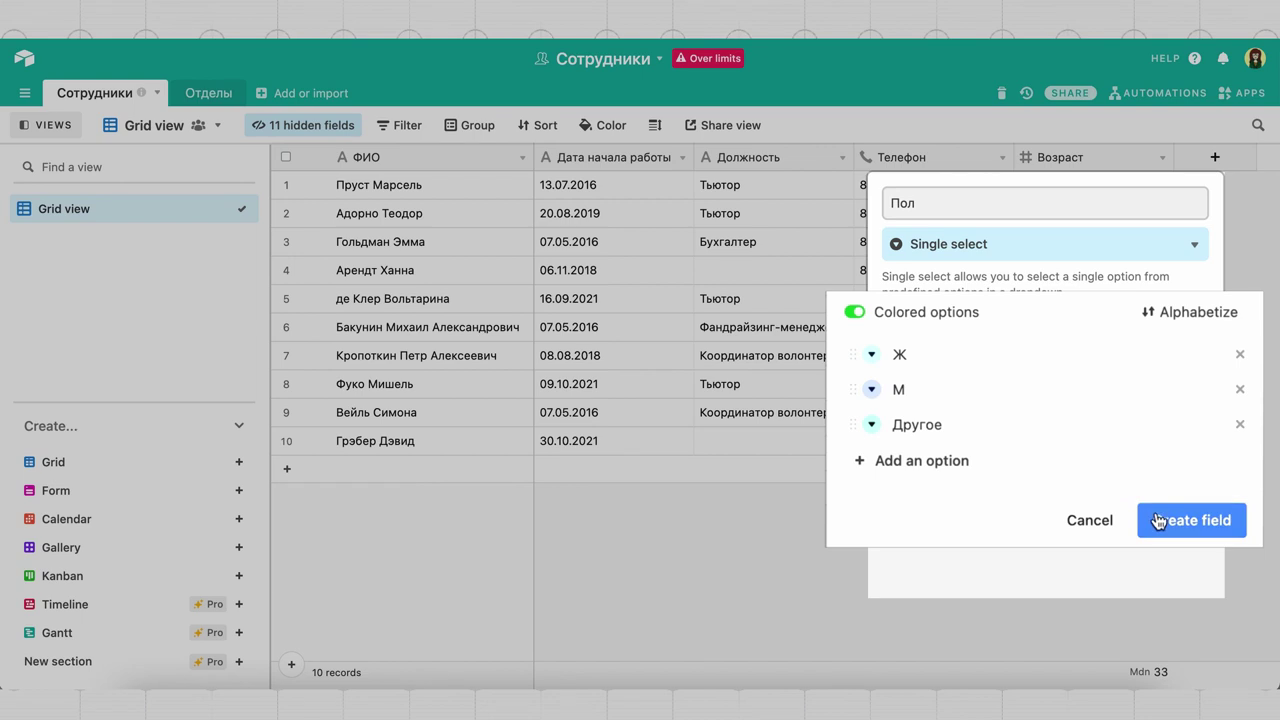
pyautogui.click(1158, 520)
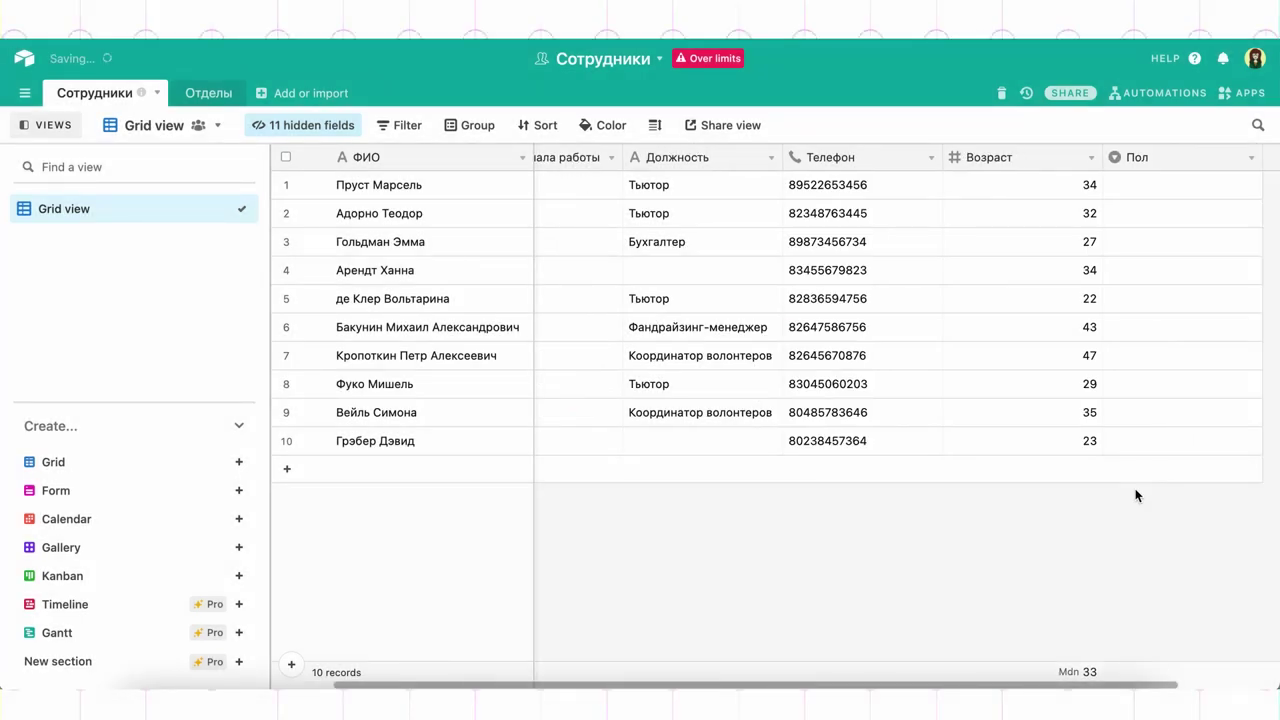
# - Set Пол to Ж in the first record and change it to М
pyautogui.click(1201, 194)
pyautogui.click(1202, 196)
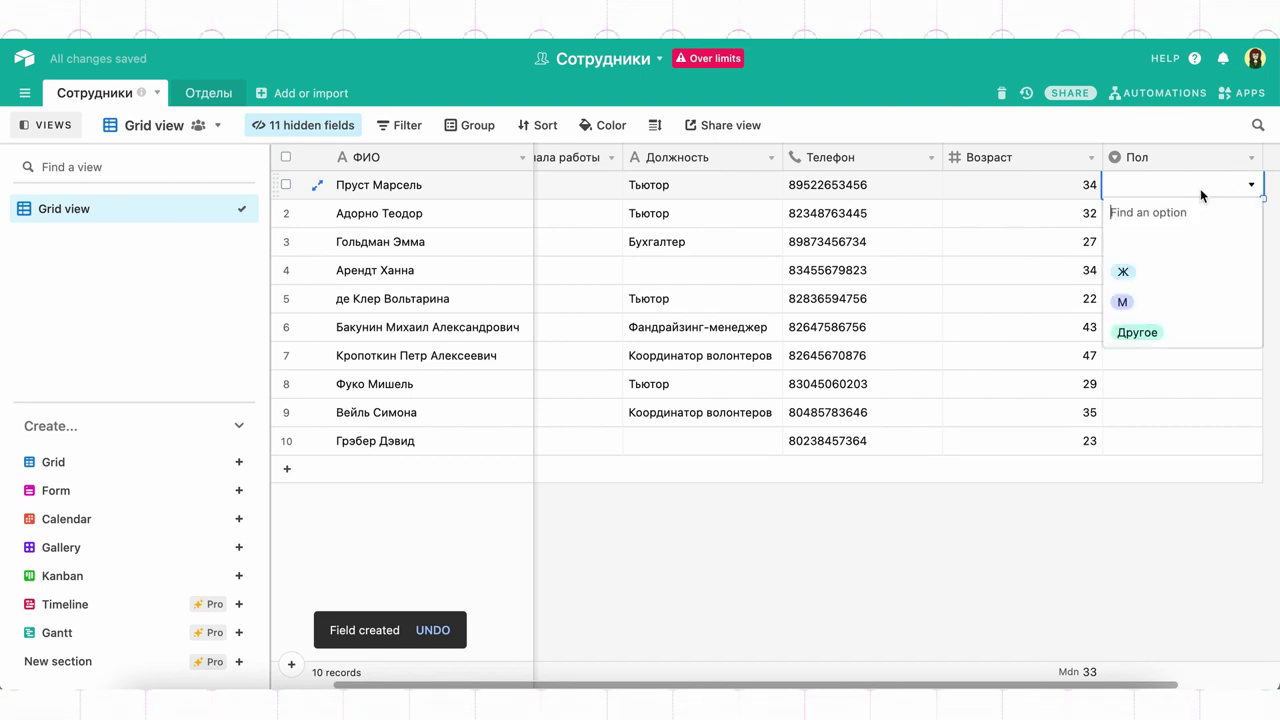
pyautogui.click(1165, 272)
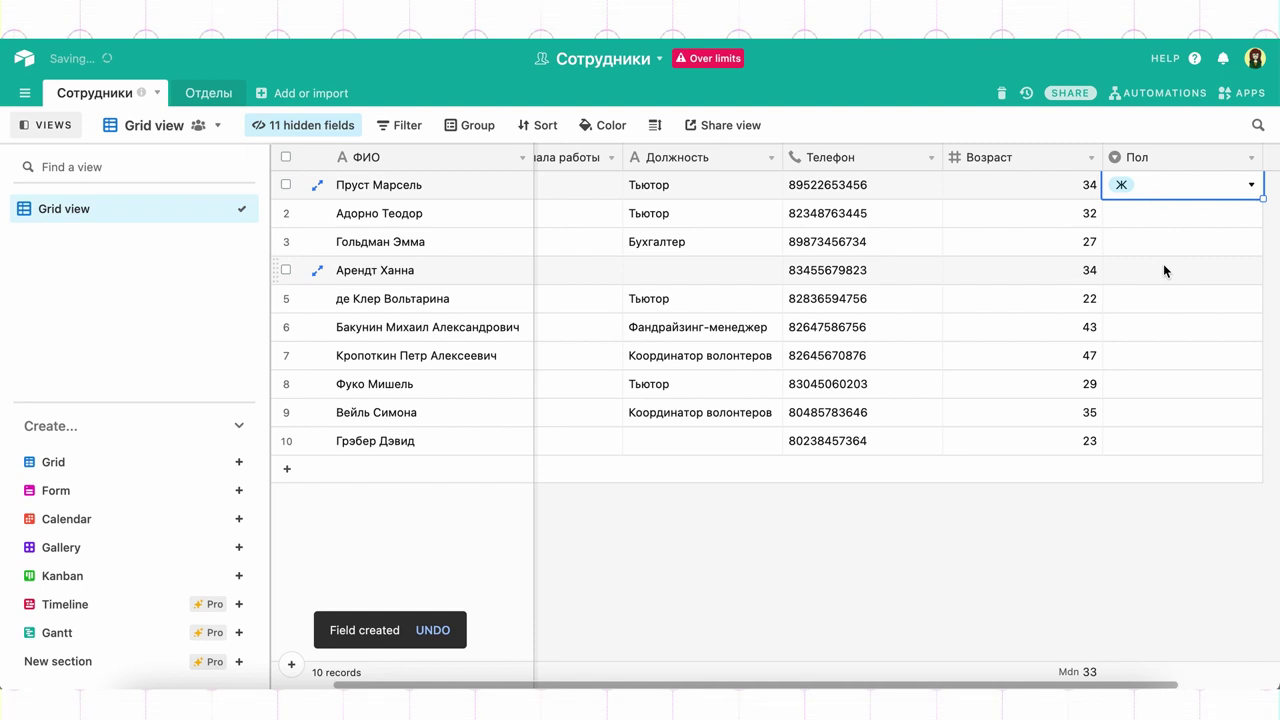
pyautogui.click(1194, 185)
pyautogui.click(1132, 298)
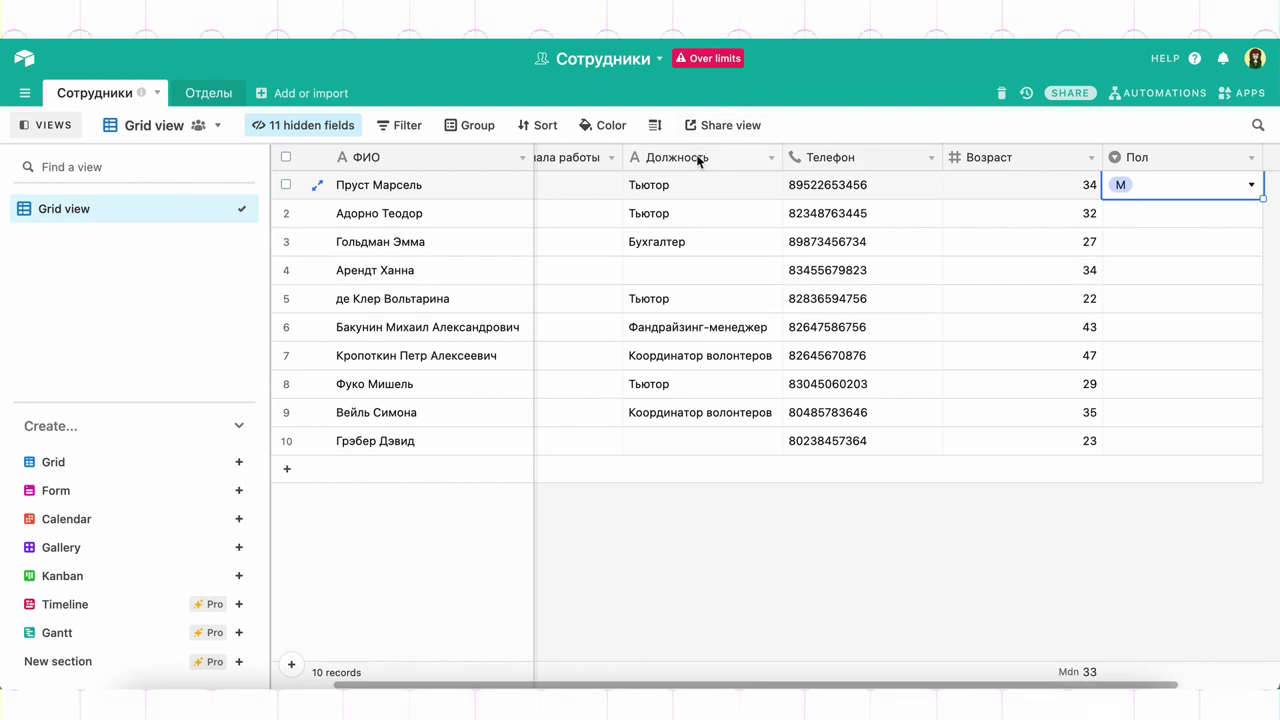
# - Convert the Должность field from text to Single select, turning its existing values into coloured options
pyautogui.moveTo(698, 160); pyautogui.dragTo(698, 162)
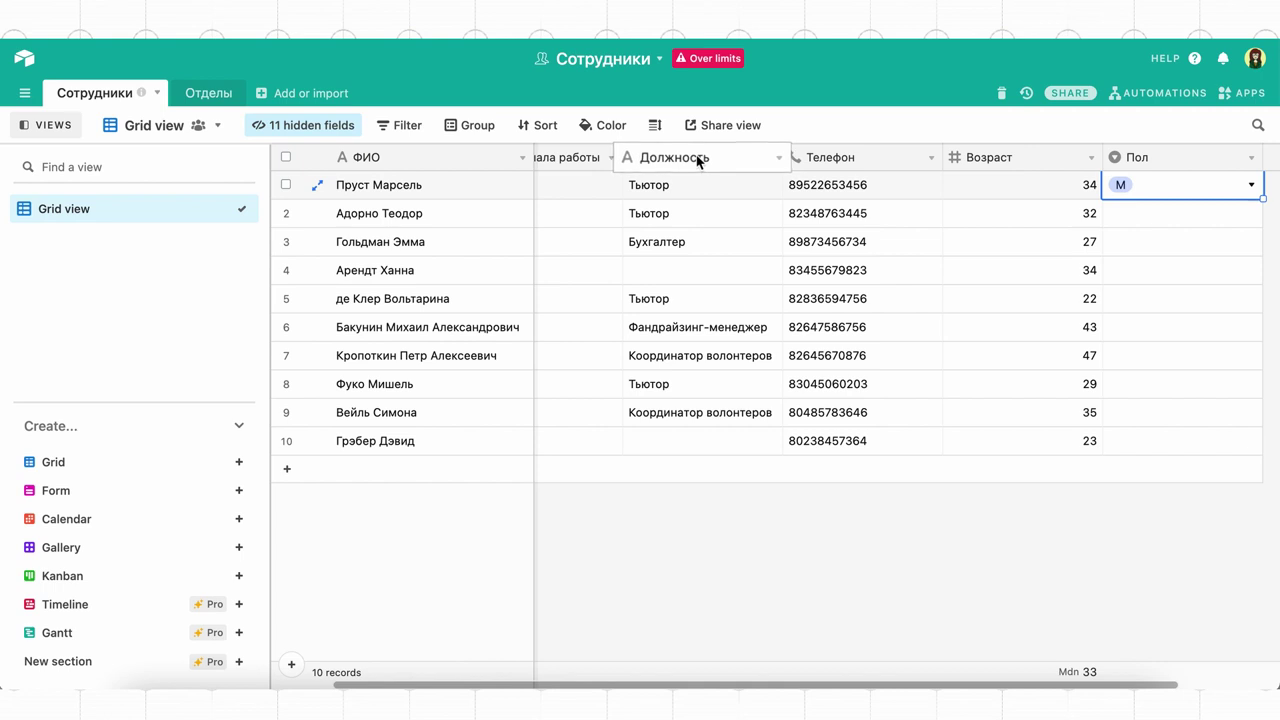
pyautogui.doubleClick(698, 160)
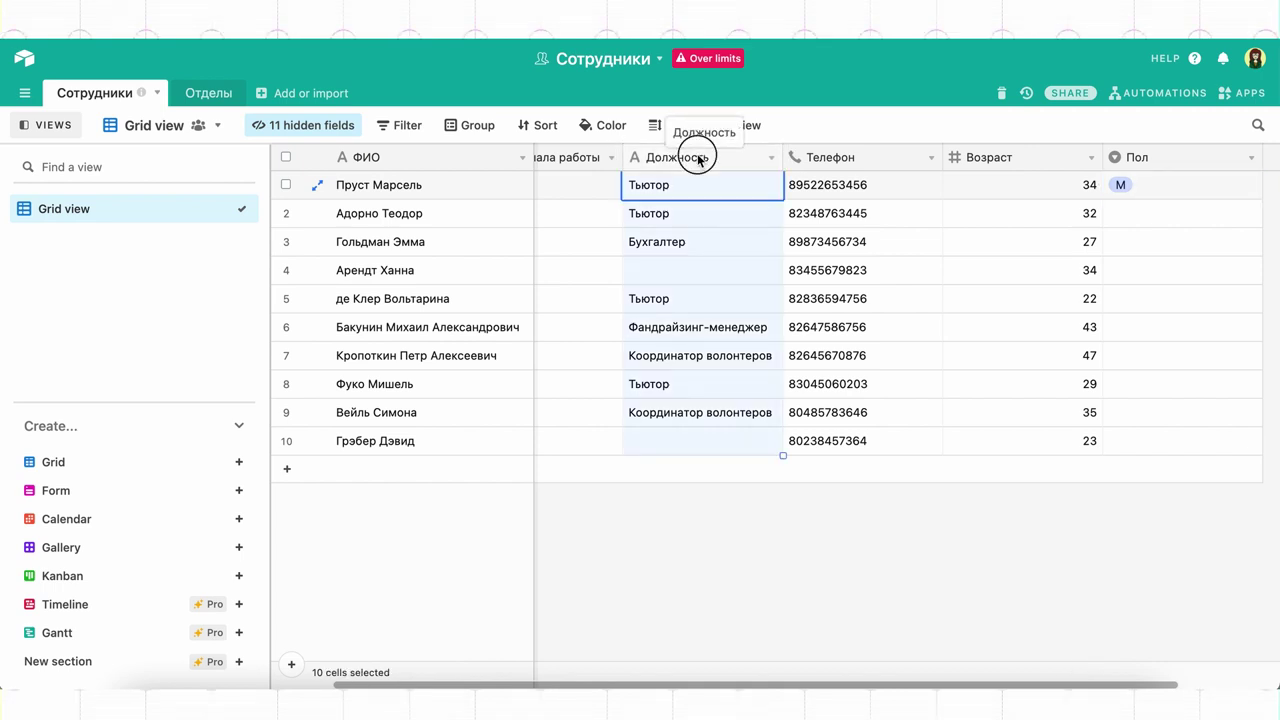
pyautogui.click(669, 247)
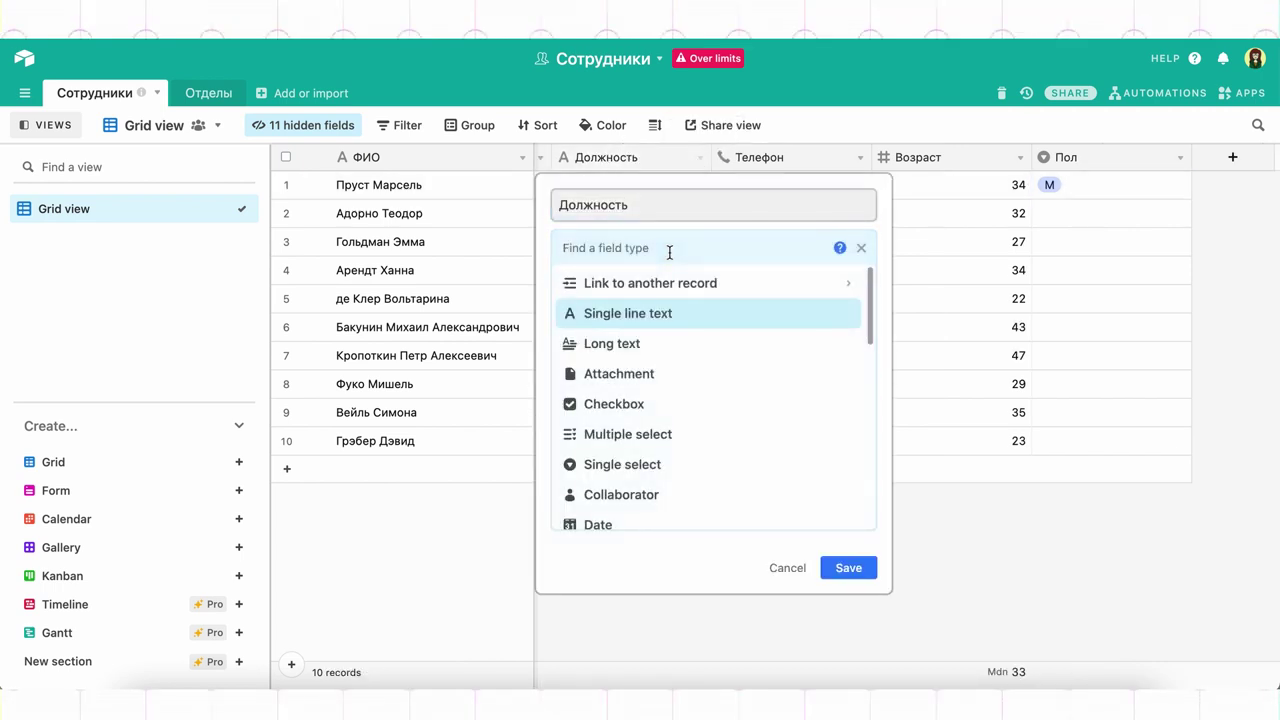
pyautogui.click(636, 464)
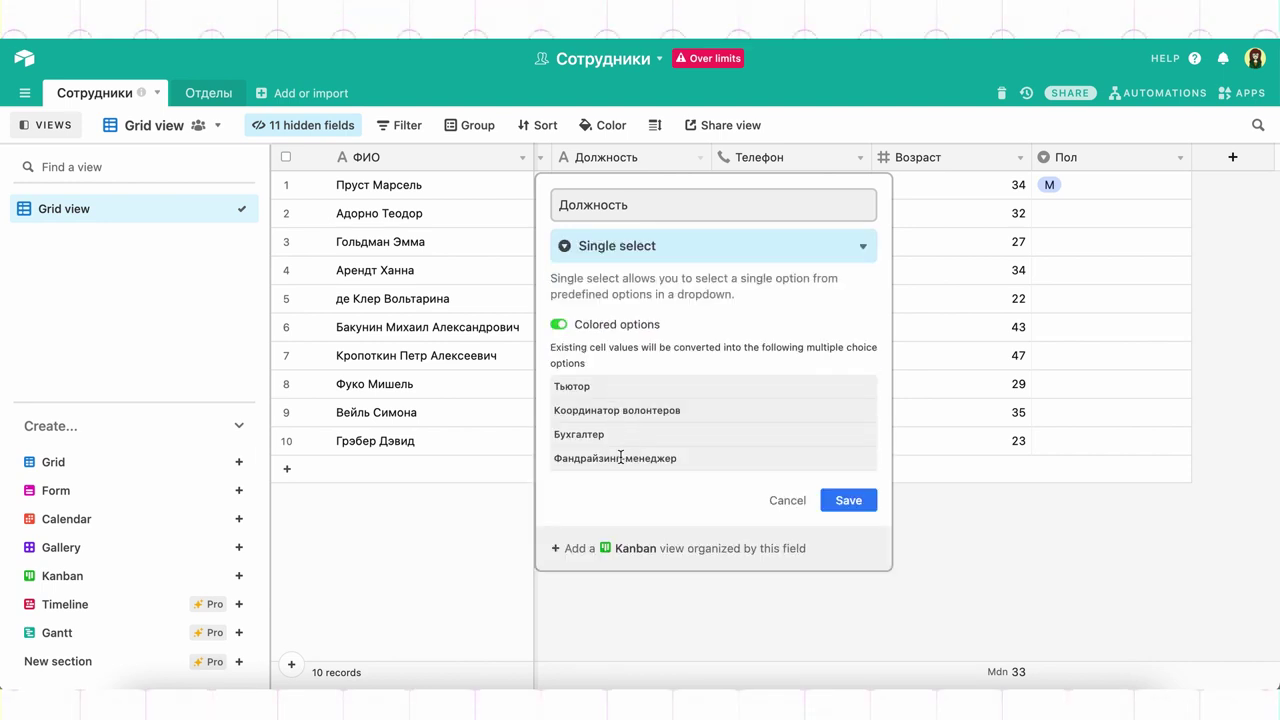
pyautogui.click(834, 506)
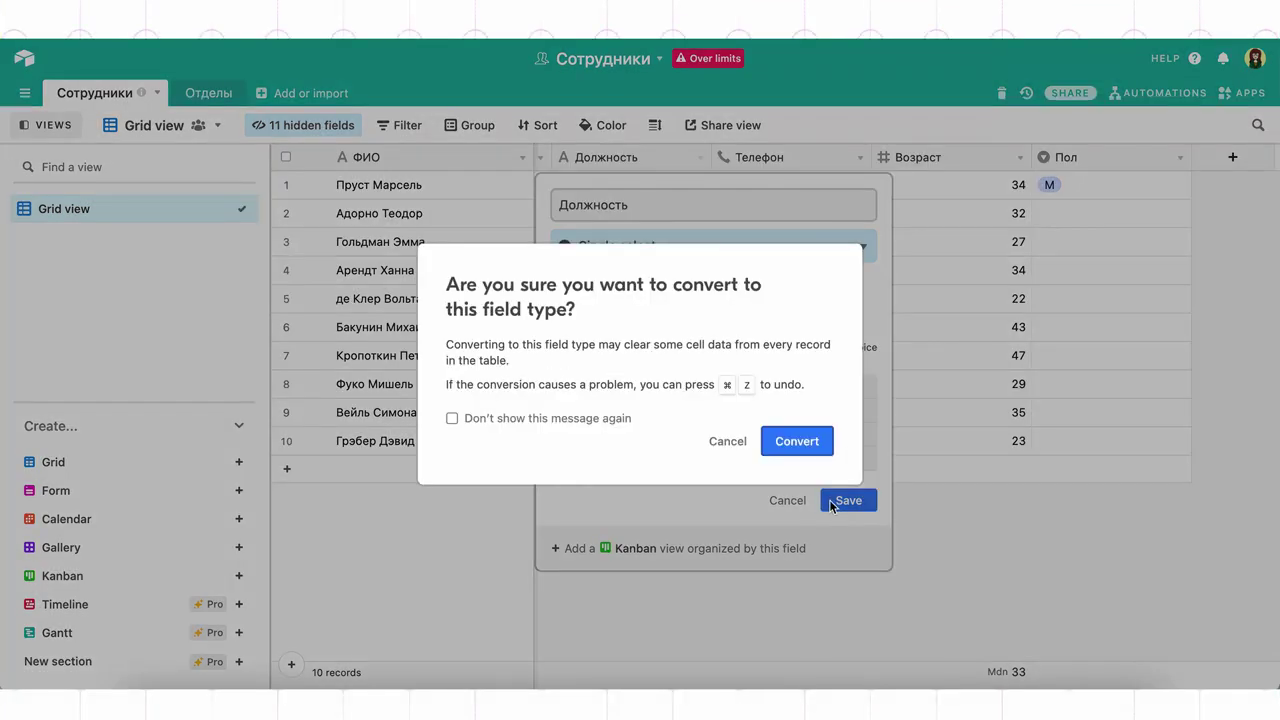
pyautogui.click(808, 448)
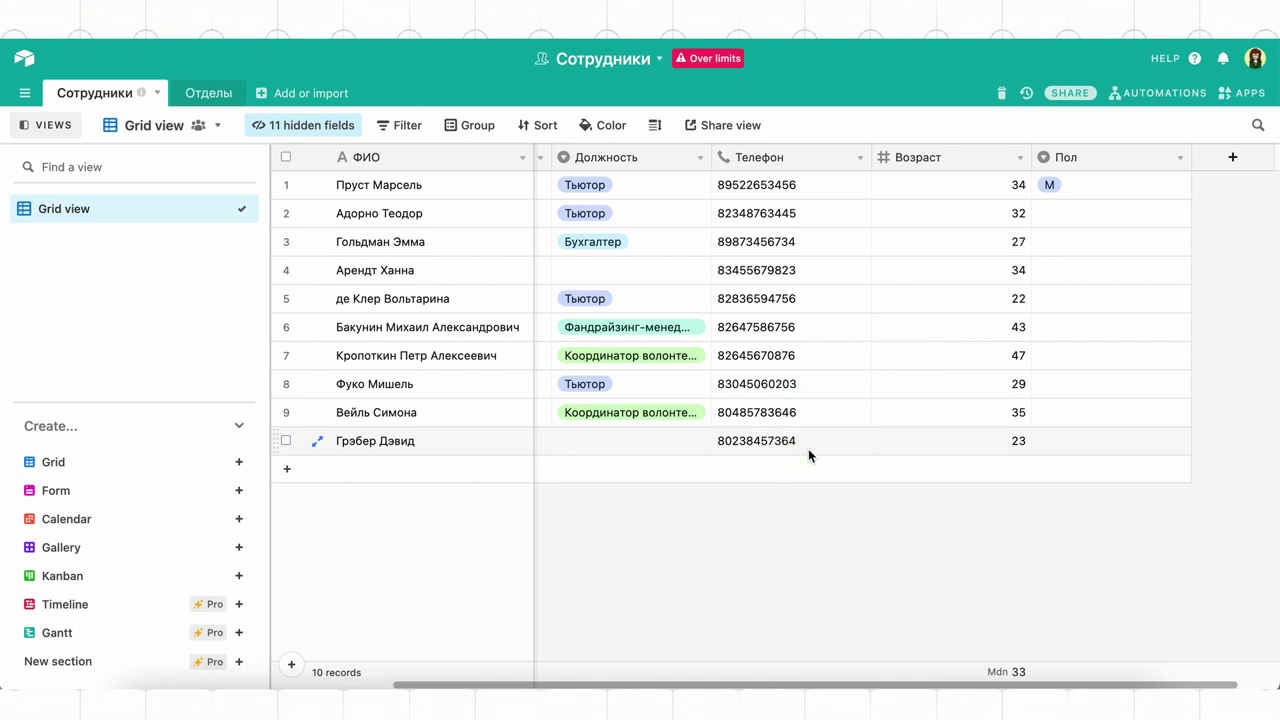
# - Find the Бухгалтер option and assign it as the Должность of record 4
pyautogui.click(672, 276)
pyautogui.click(661, 276)
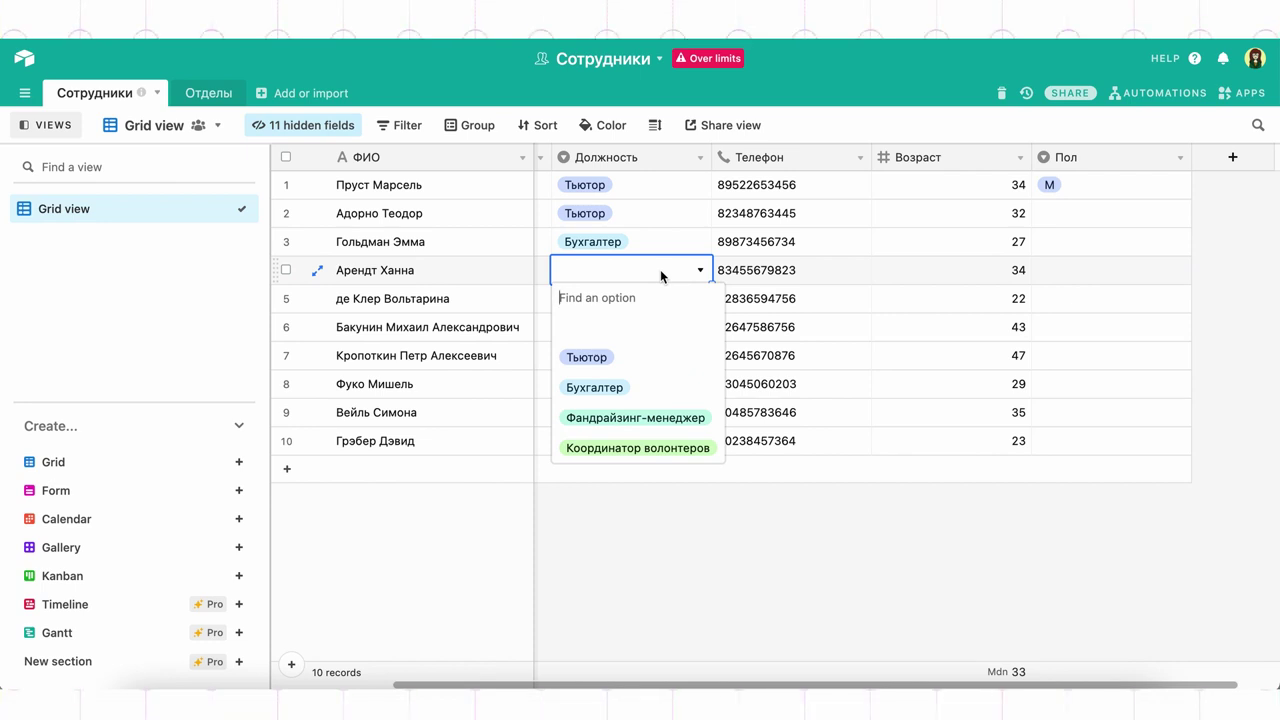
pyautogui.write('бух')
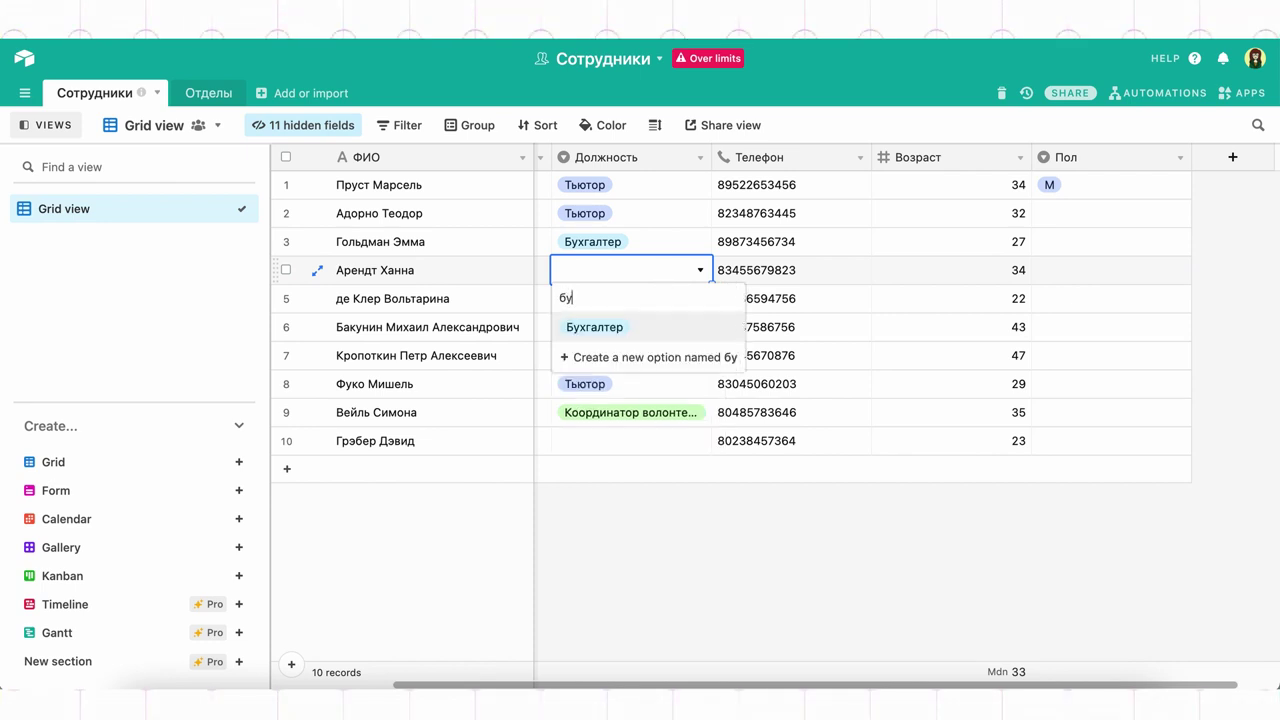
pyautogui.click(637, 326)
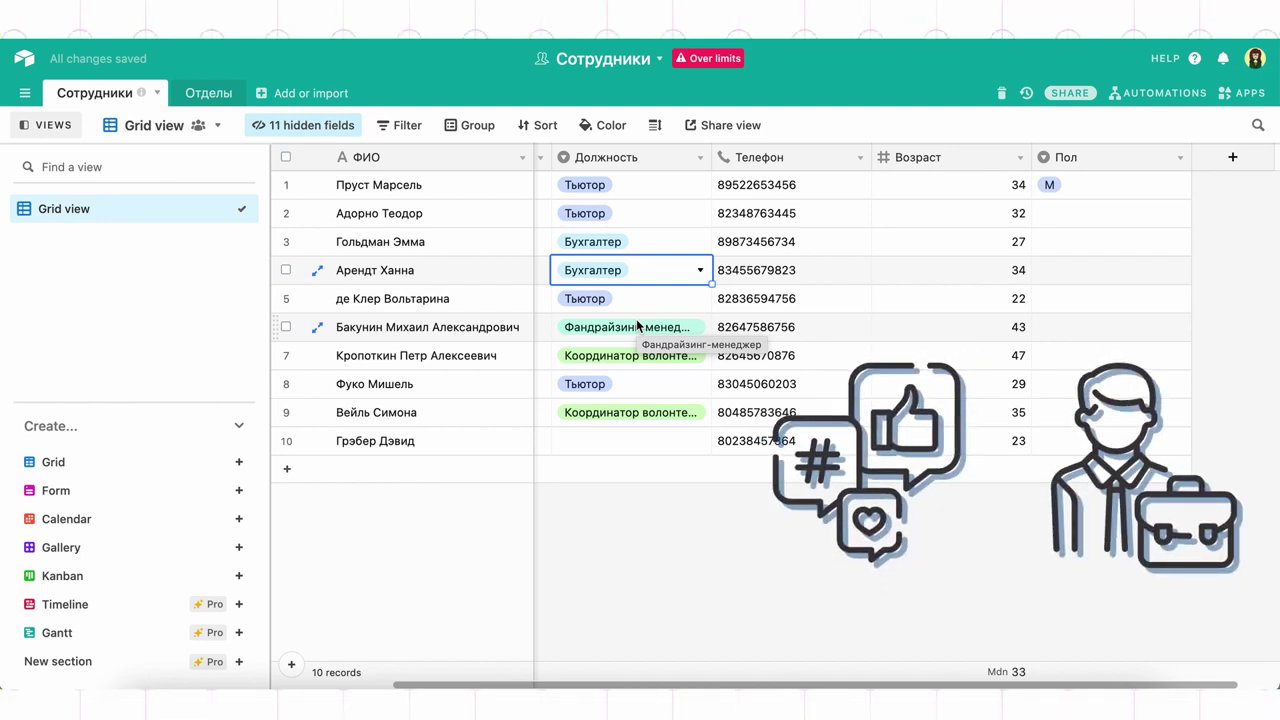
# - Create a new Должность option named "Смм" directly in record 10 and assign it there
pyautogui.click(598, 439)
pyautogui.click(598, 439)
pyautogui.write('Смм')
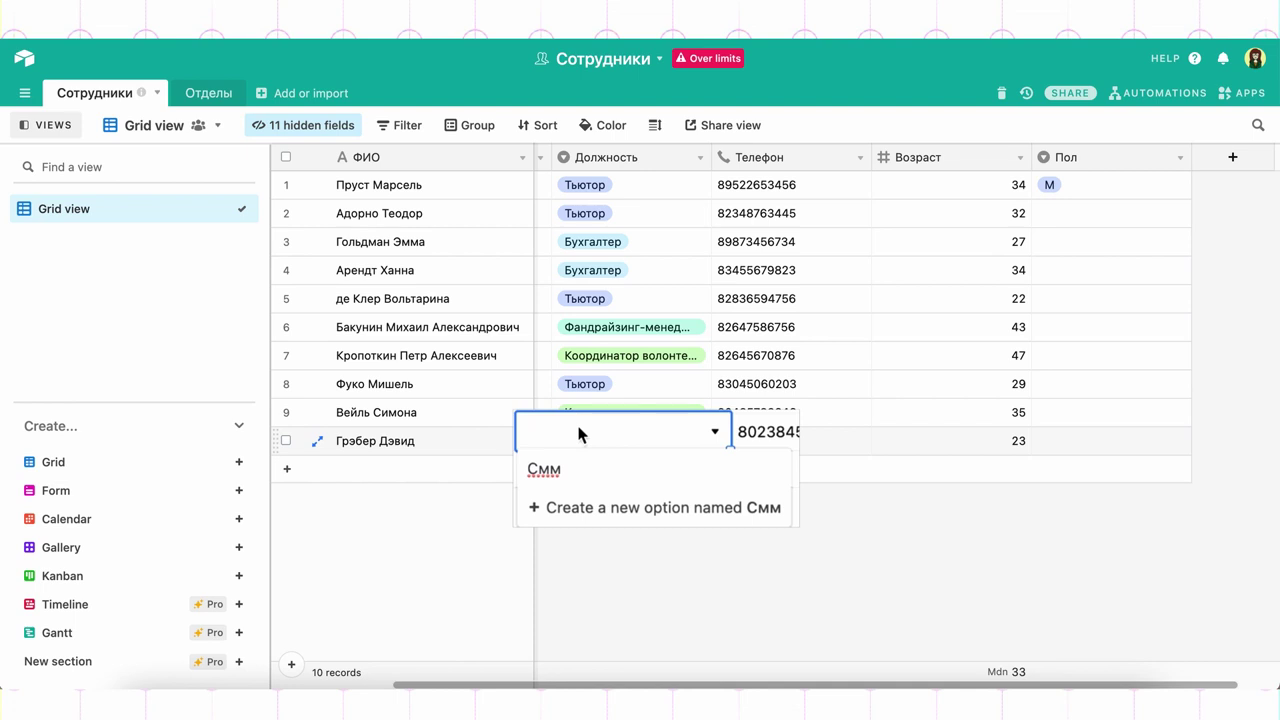
pyautogui.click(570, 512)
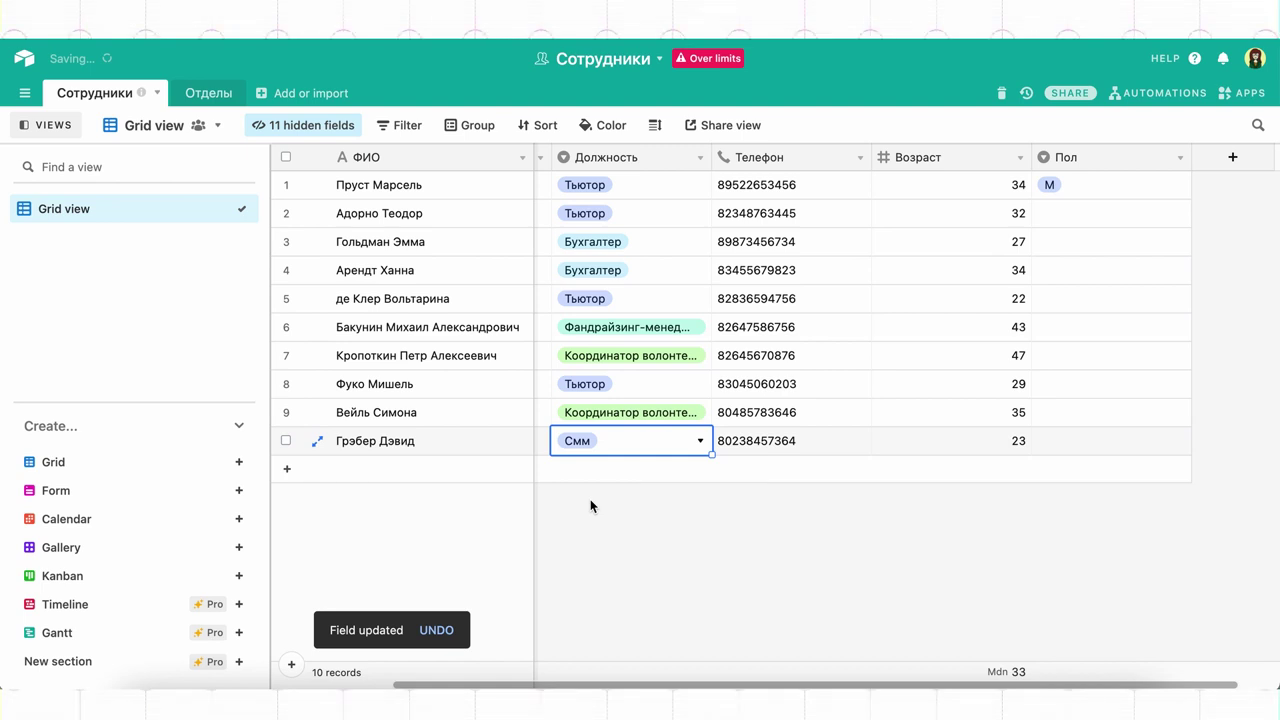
# - Add an empty option in the Должность field settings, remove it again and save the field
pyautogui.doubleClick(617, 157)
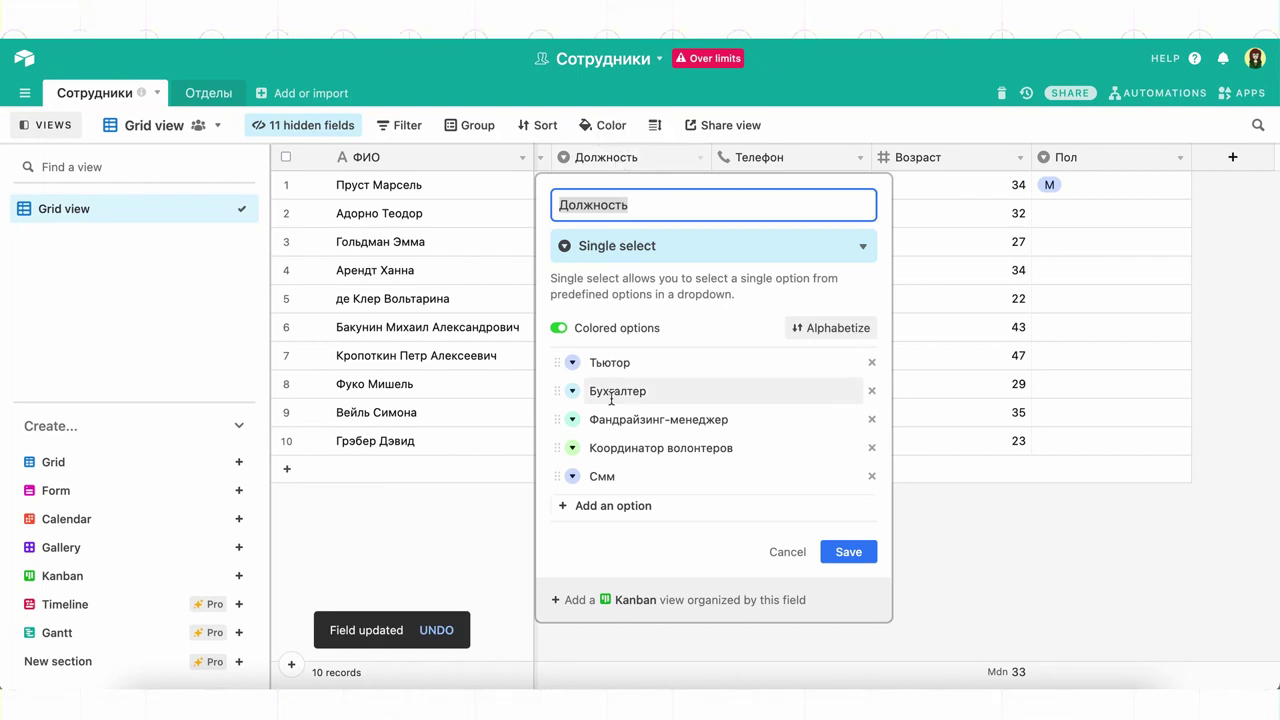
pyautogui.click(604, 506)
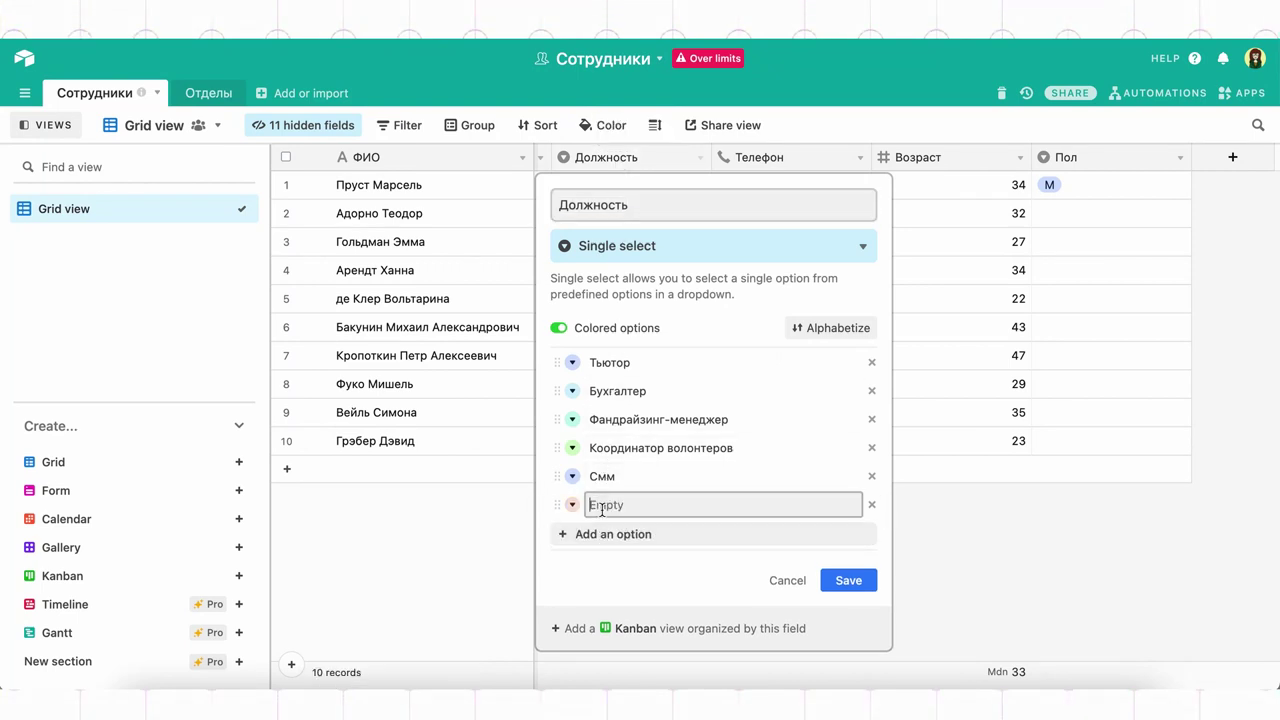
pyautogui.click(874, 507)
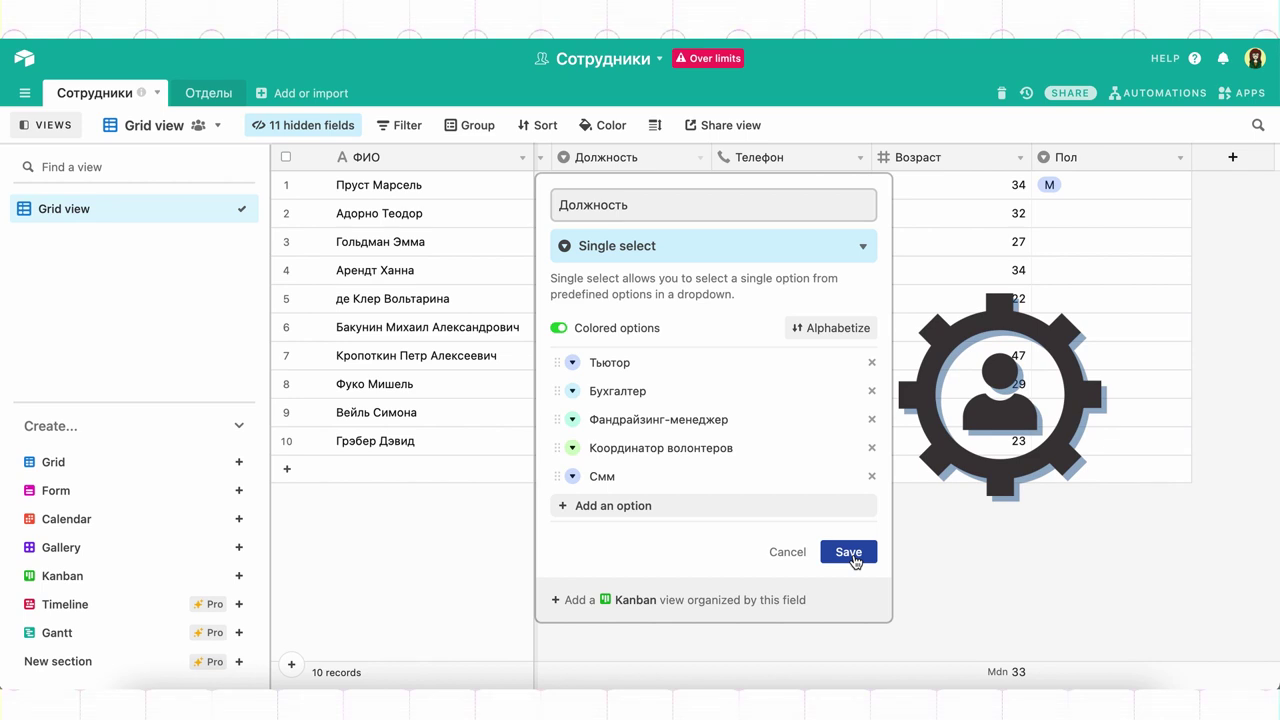
pyautogui.click(853, 558)
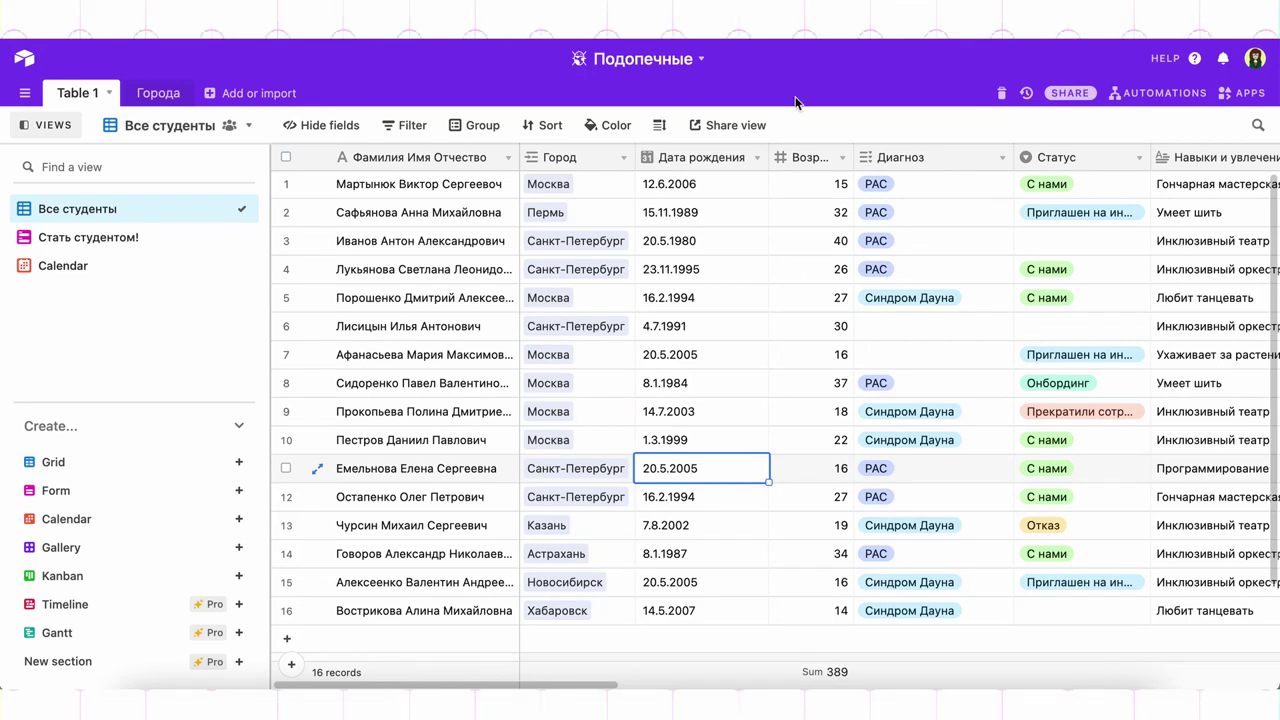
# - Check the Диагноз field's Multiple select settings and assign both РАС and Эпилепсия to record 6
pyautogui.doubleClick(898, 157)
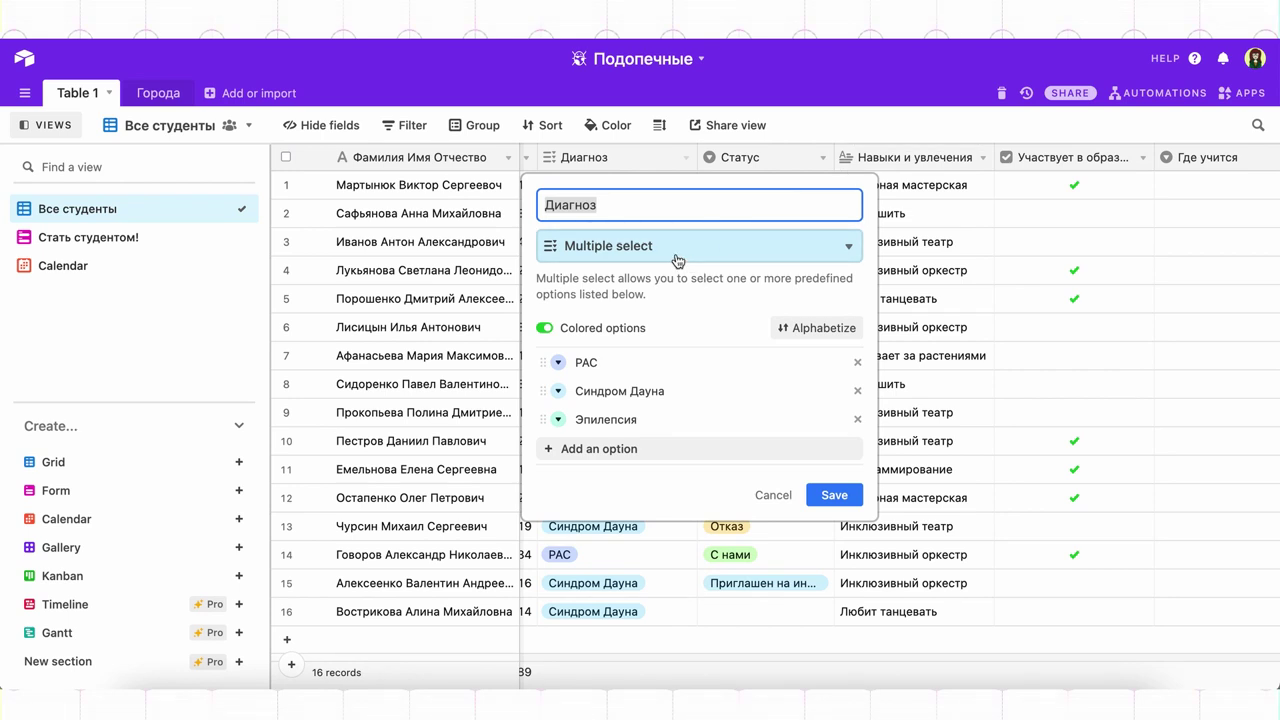
pyautogui.click(834, 495)
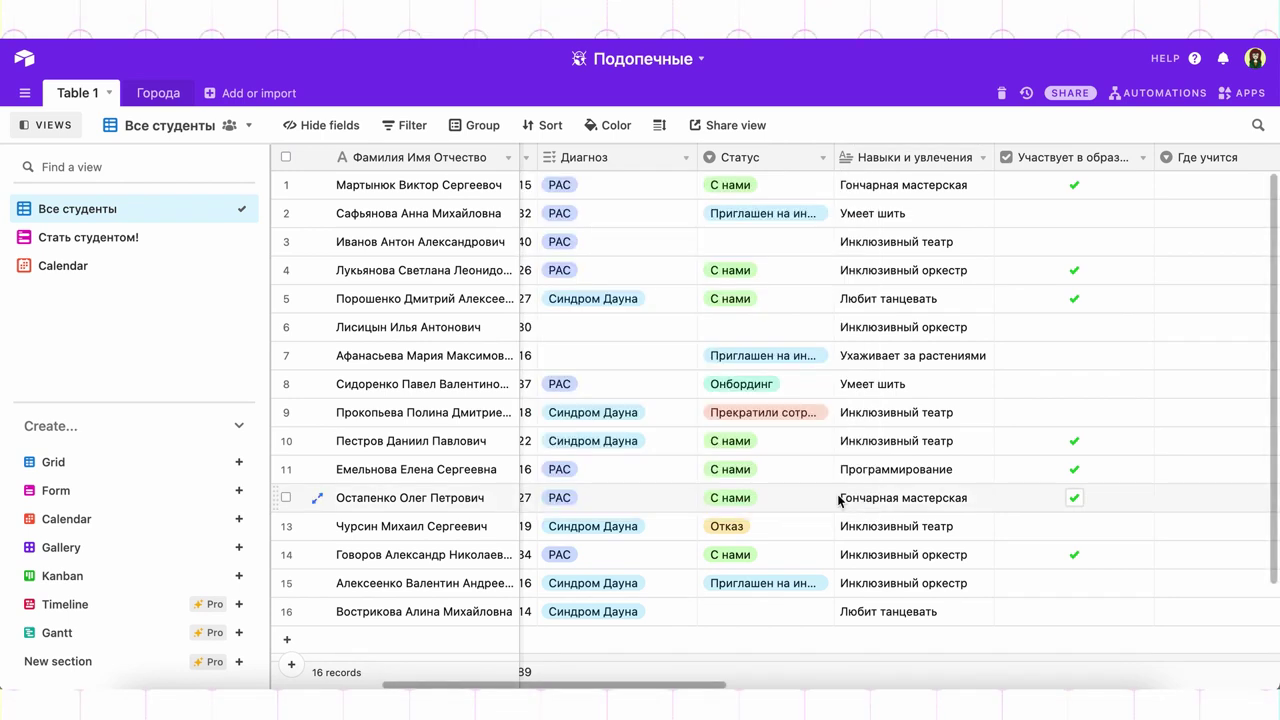
pyautogui.click(651, 326)
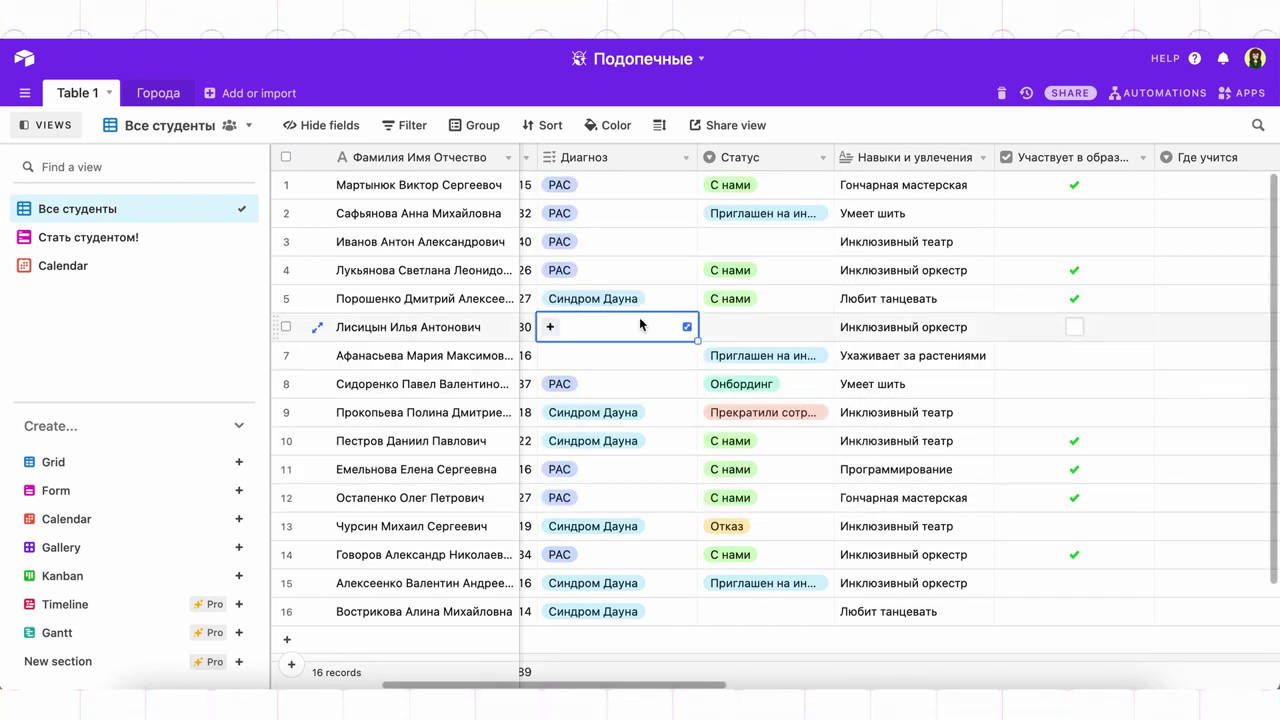
pyautogui.click(552, 325)
pyautogui.click(563, 383)
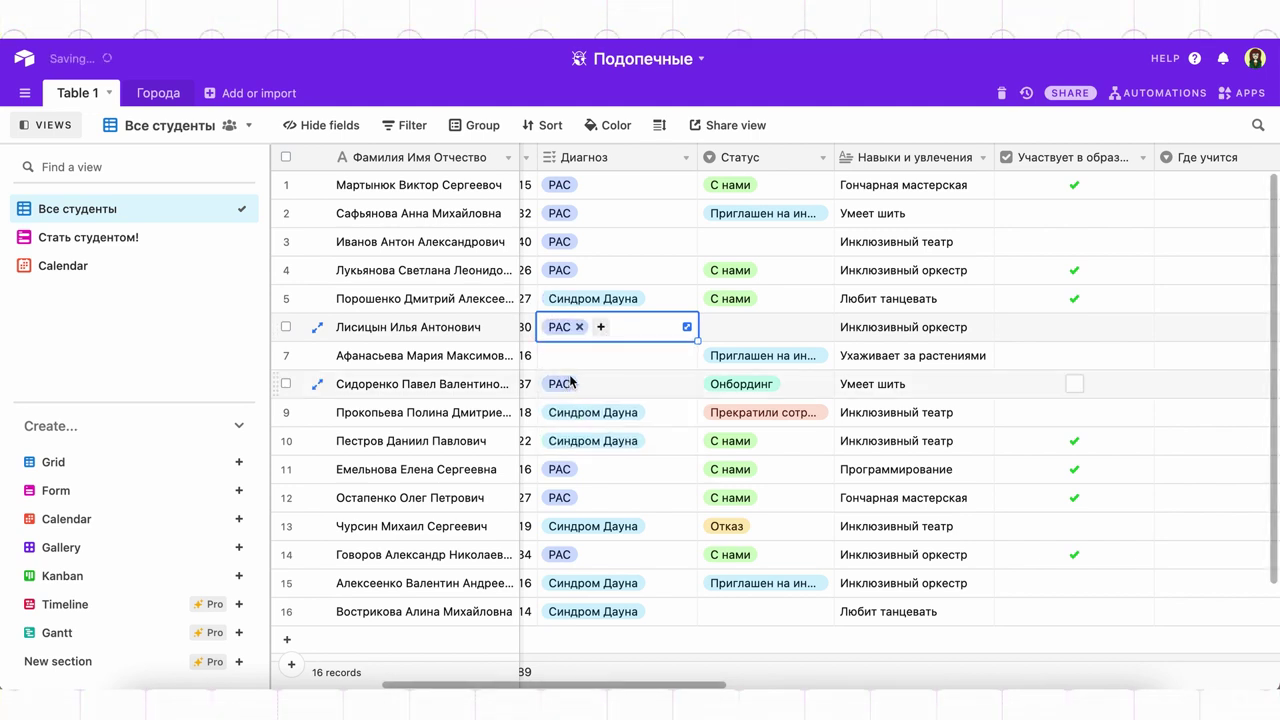
pyautogui.click(601, 328)
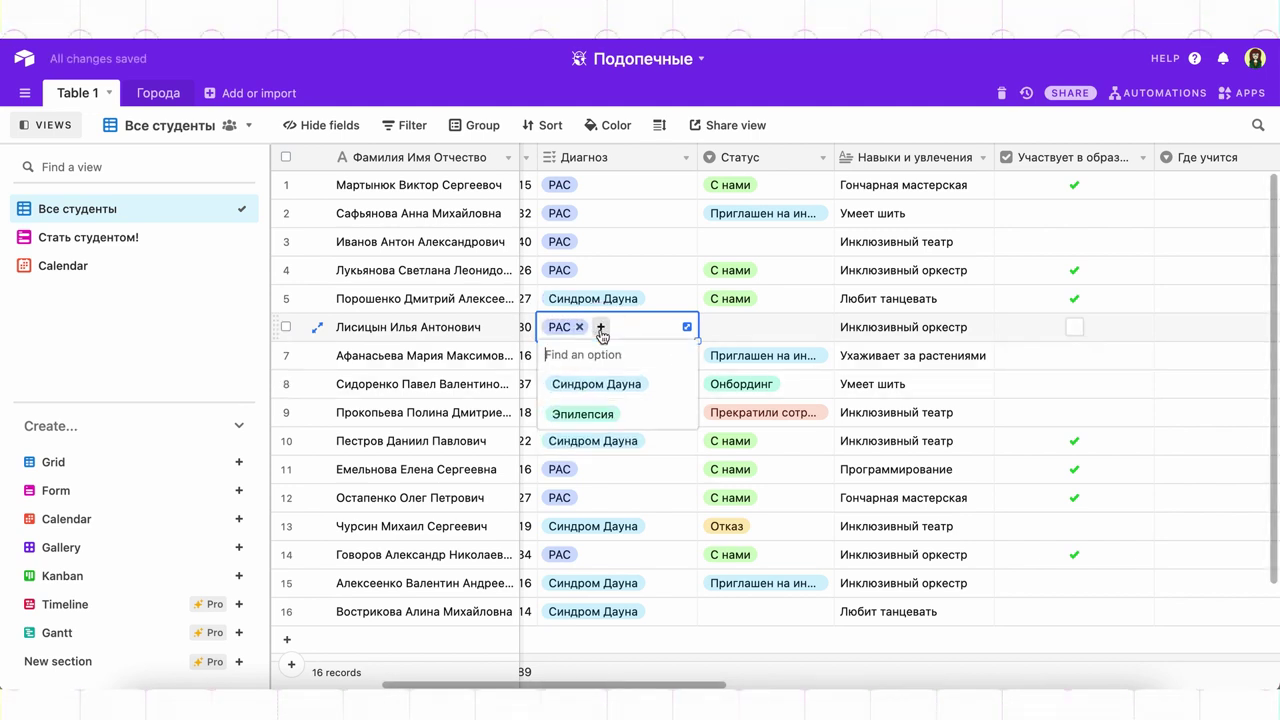
pyautogui.click(578, 418)
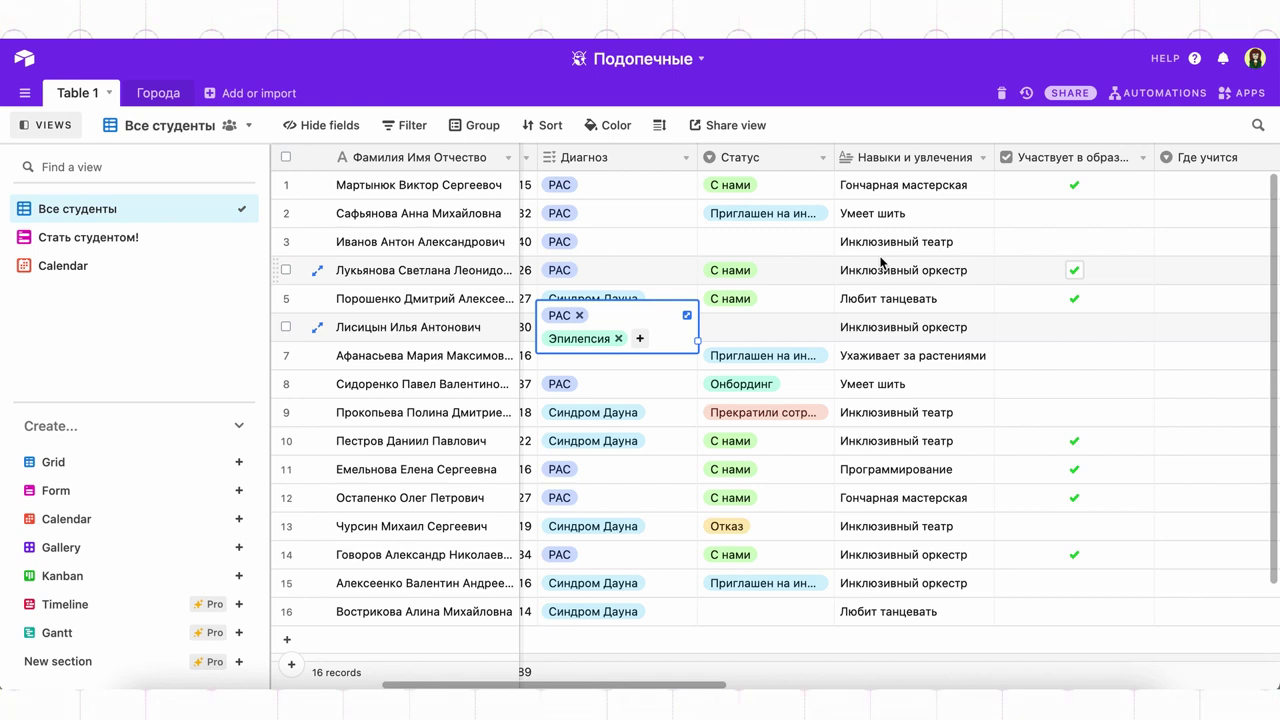
# - Insert a Checkbox field named "Участвует в кружках" directly after Навыки и увлечения, checking the available checkbox styles on the way
pyautogui.click(932, 168)
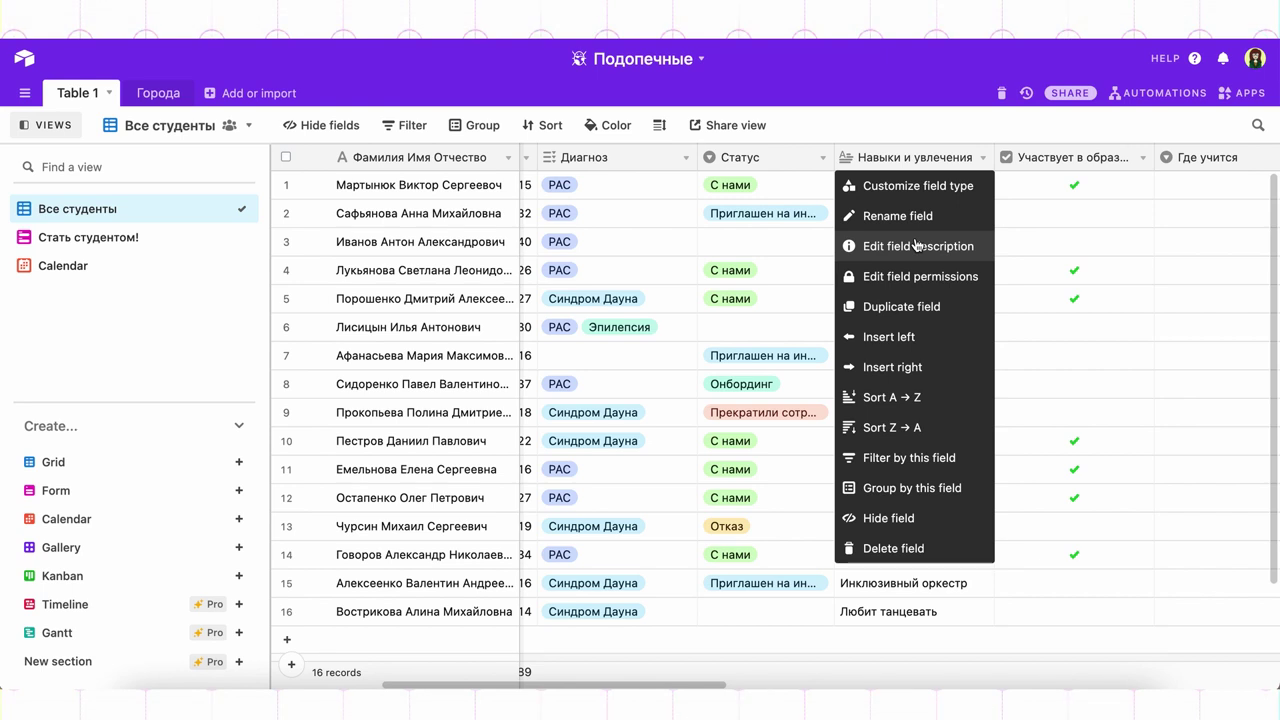
pyautogui.click(877, 367)
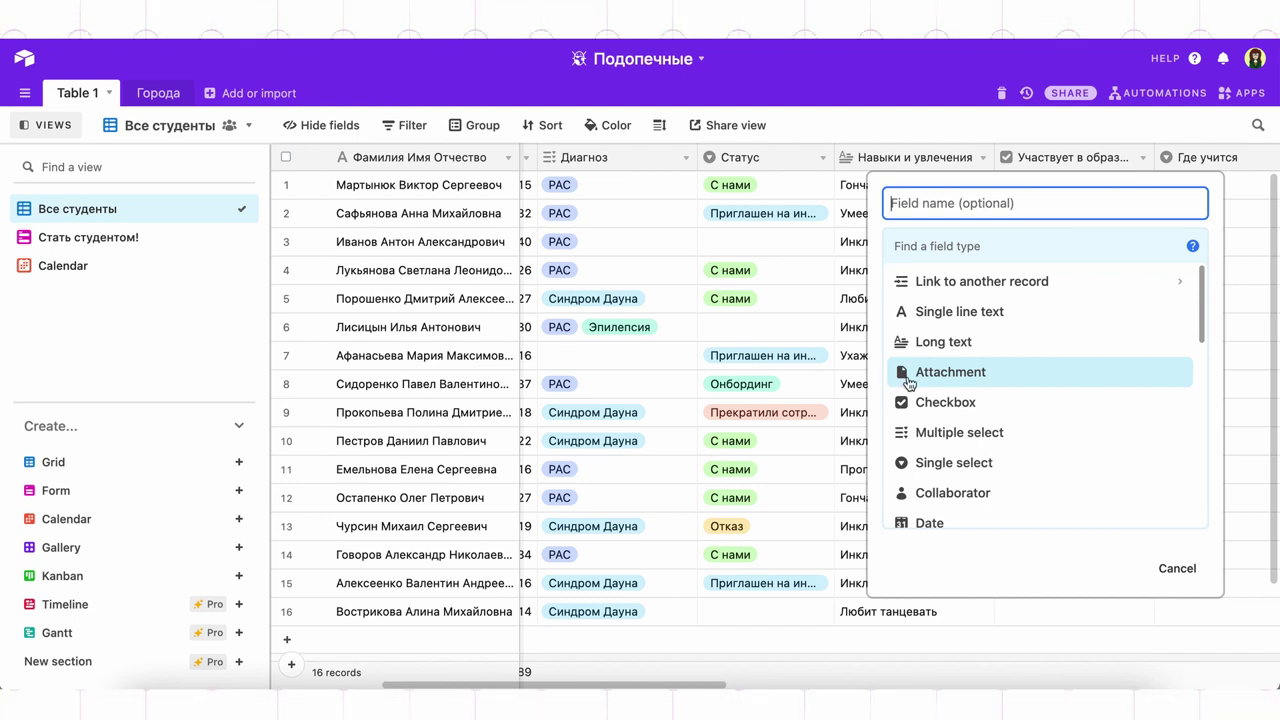
pyautogui.click(930, 404)
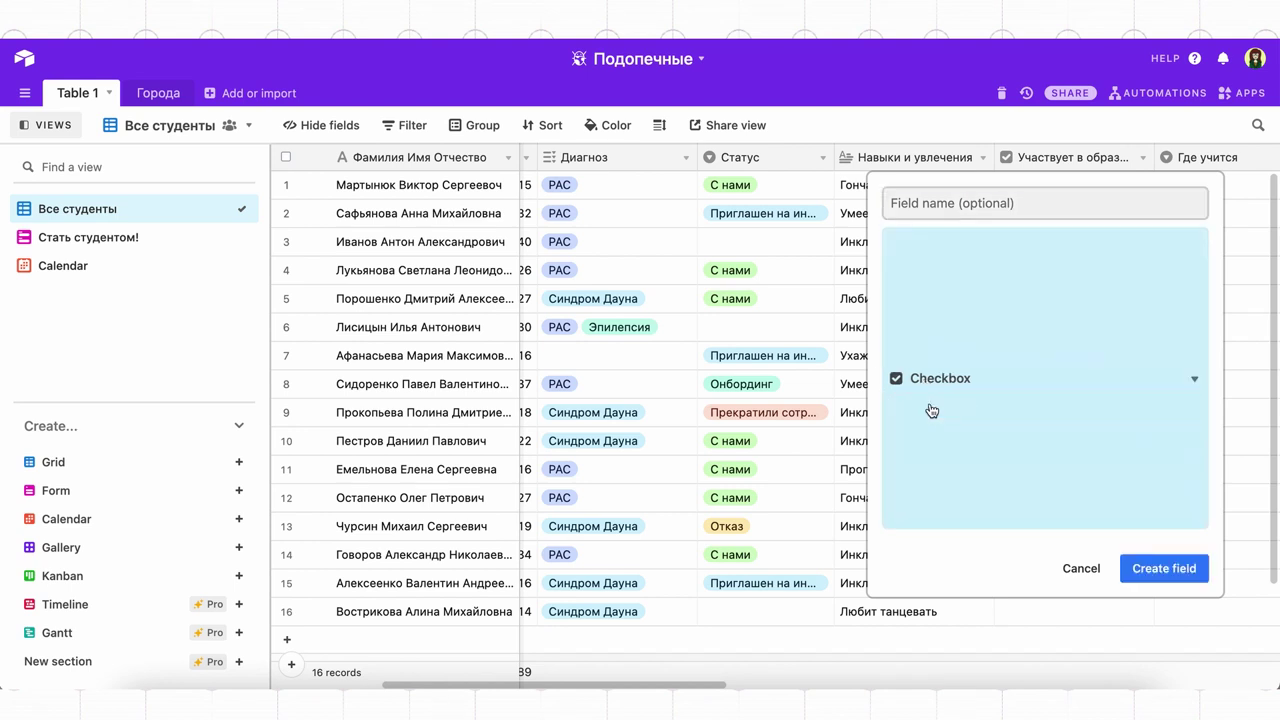
pyautogui.click(913, 323)
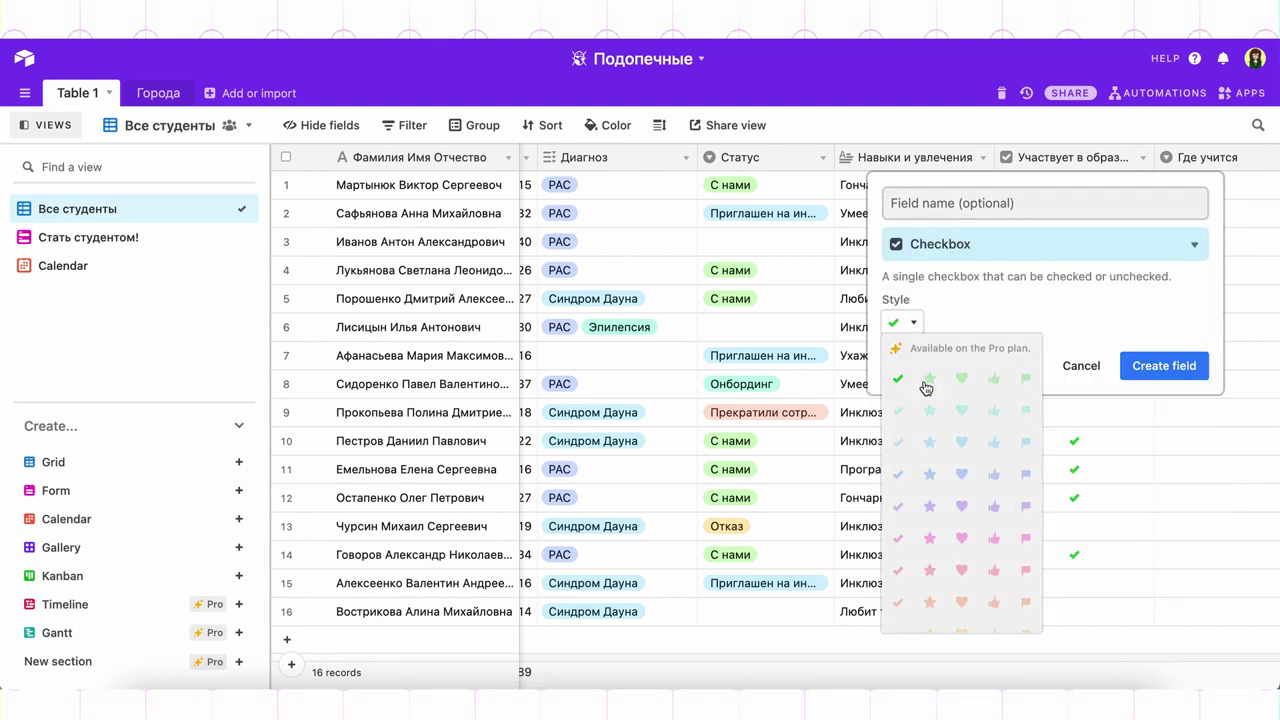
pyautogui.click(940, 205)
pyautogui.write('Участвует в кружках')
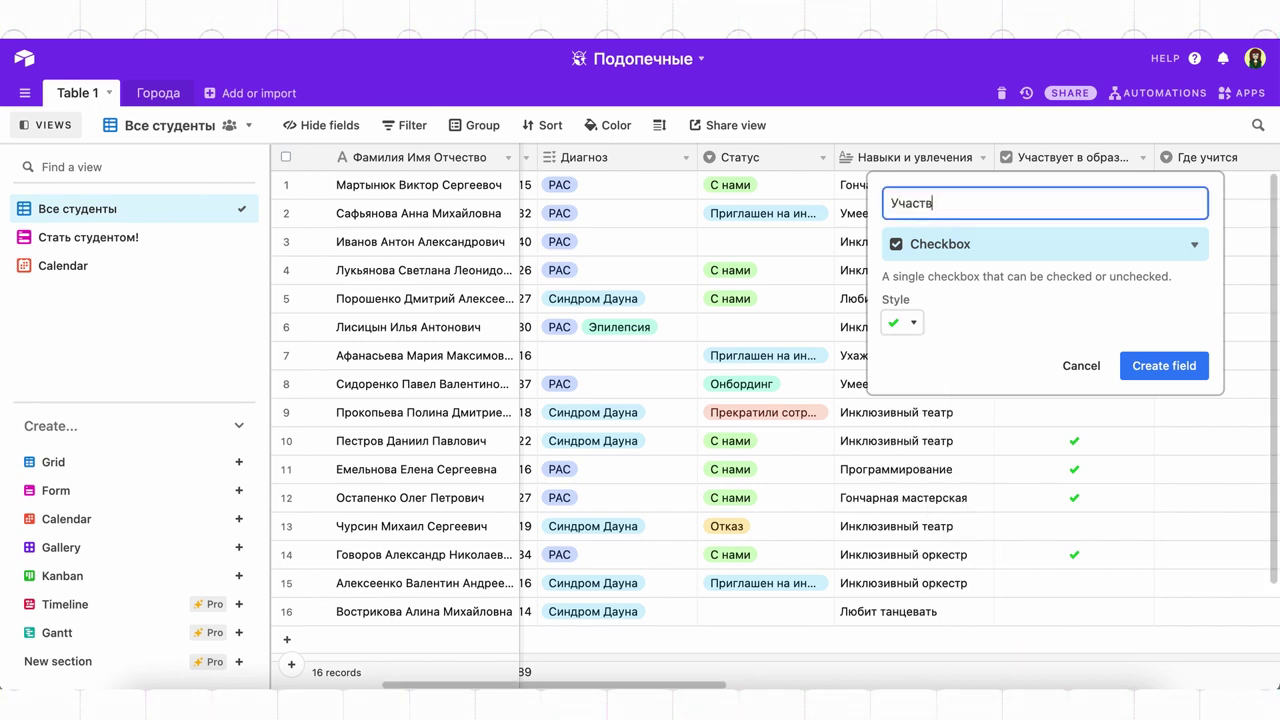
pyautogui.click(1158, 361)
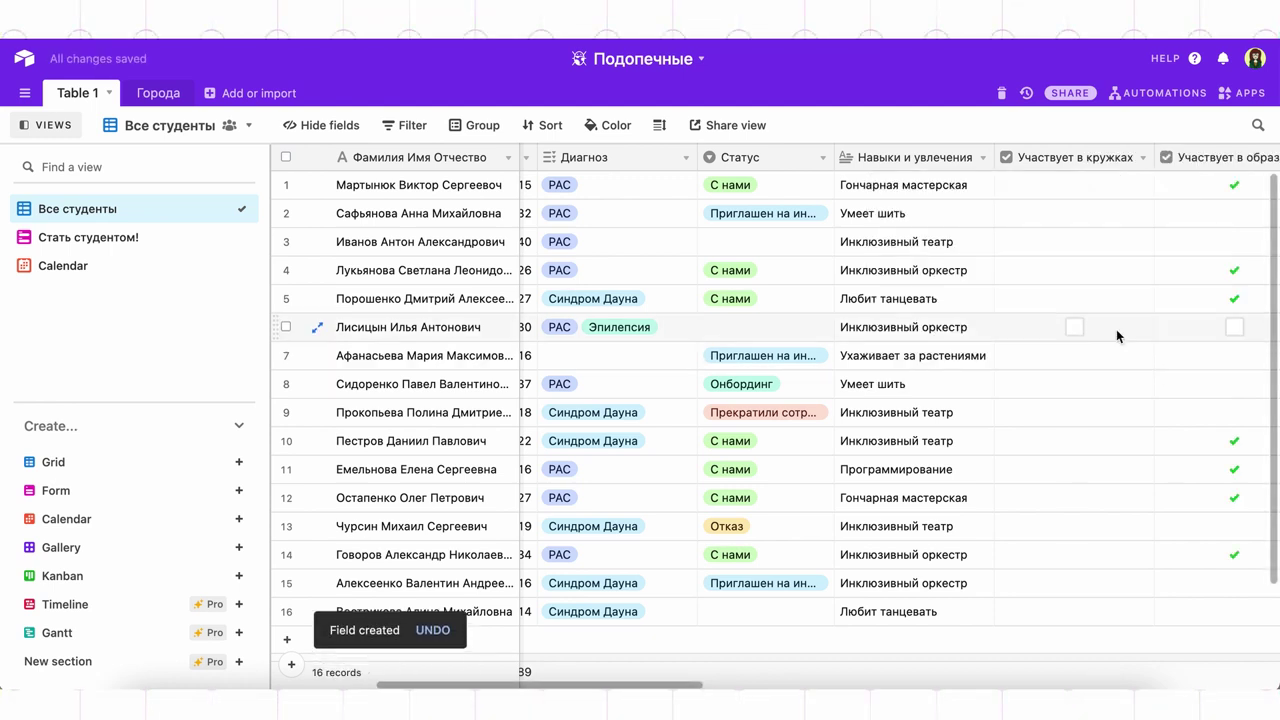
# - Tick the Участвует в кружках checkbox for record 5
pyautogui.click(1074, 300)
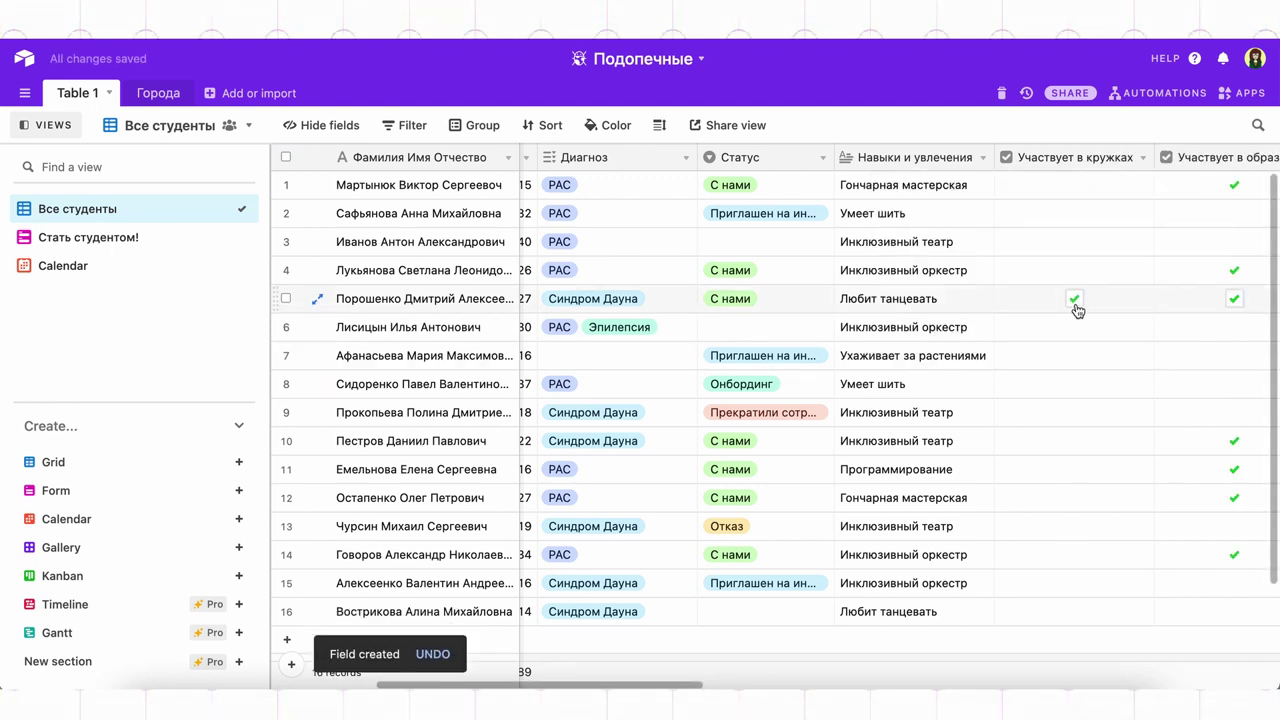
pyautogui.hscroll(-1, 1076, 310)
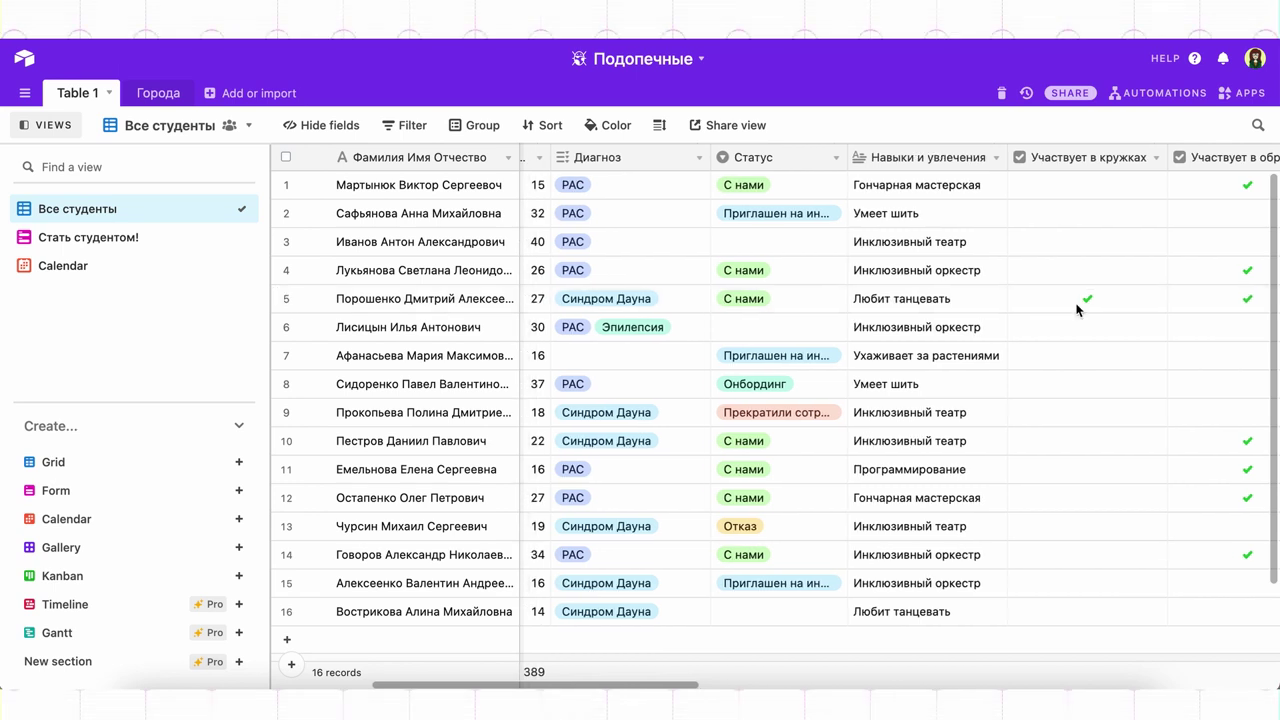
pyautogui.click(1083, 303)
# - Insert an Attachment field named "Фото" directly after Навыки и увлечения
pyautogui.rightClick(968, 157)
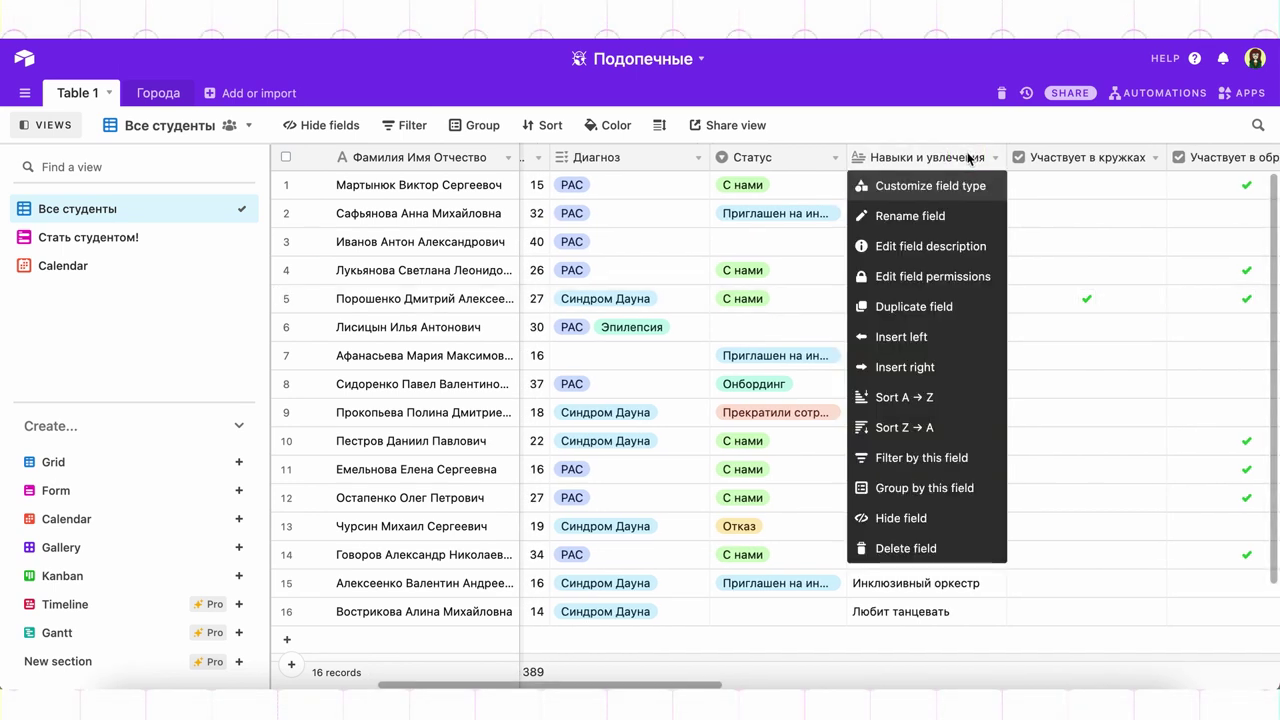
pyautogui.click(946, 365)
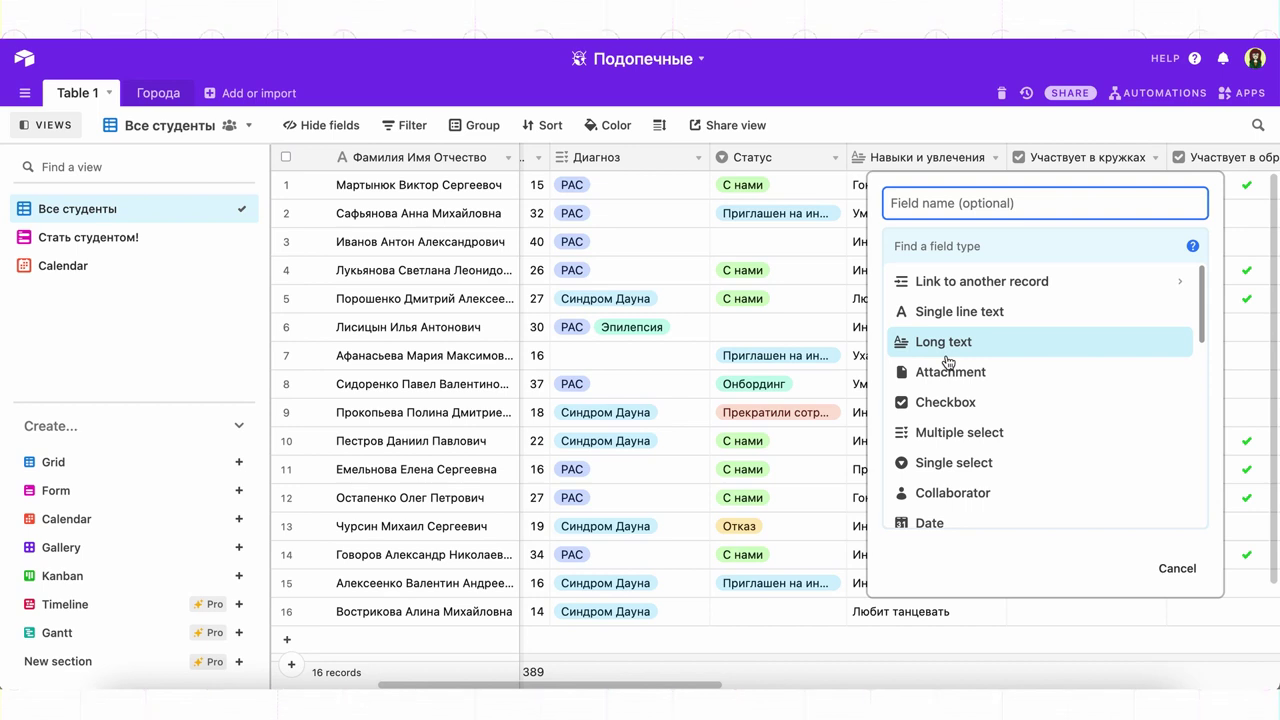
pyautogui.click(948, 370)
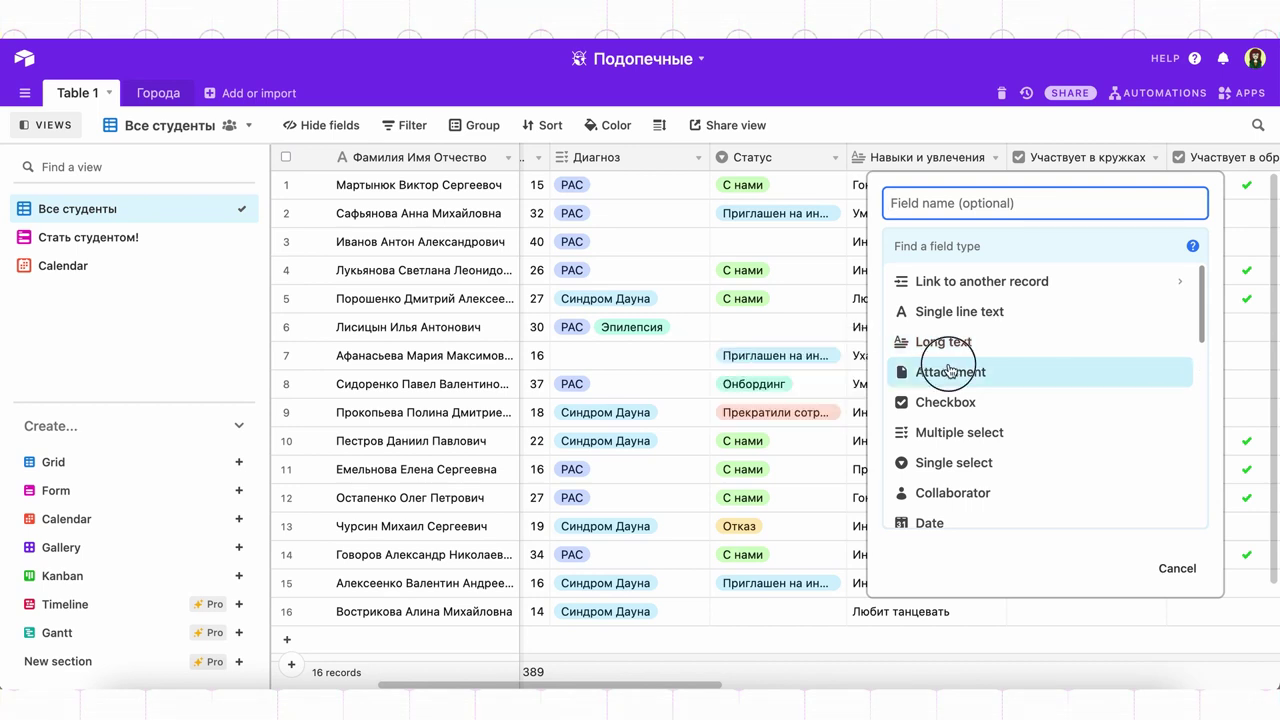
pyautogui.click(1010, 197)
pyautogui.write('Фото')
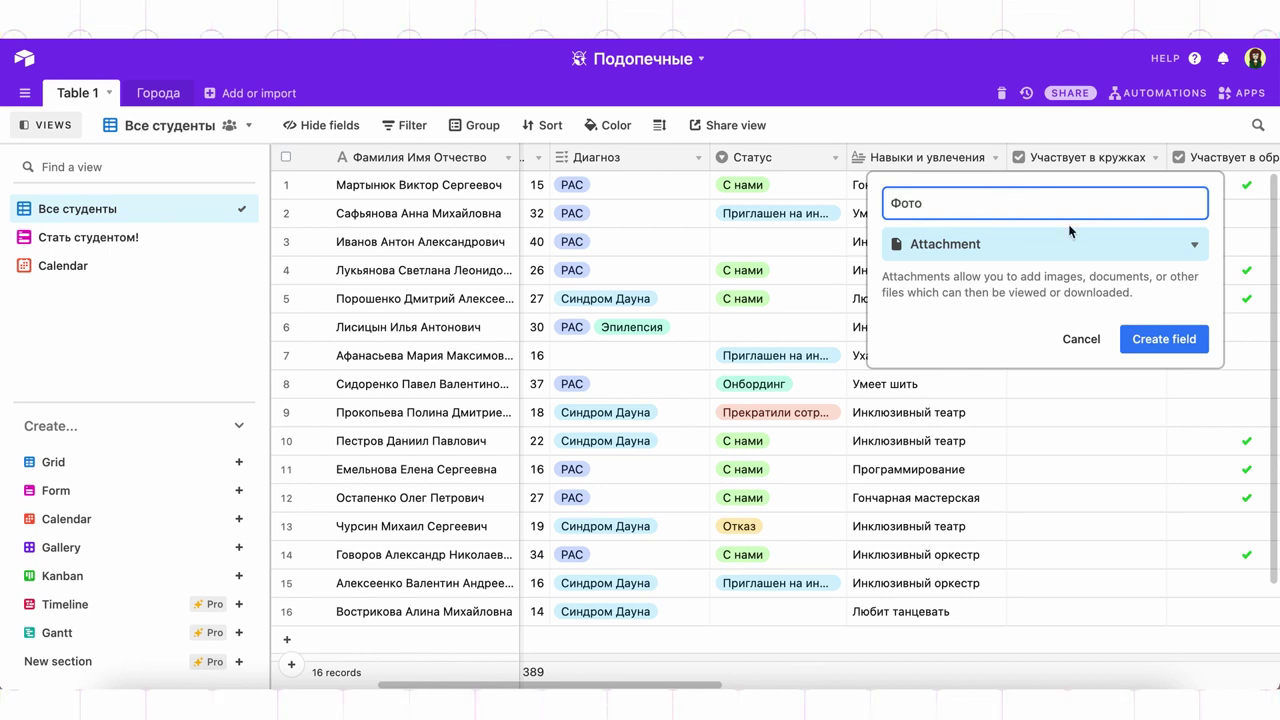
pyautogui.click(1150, 342)
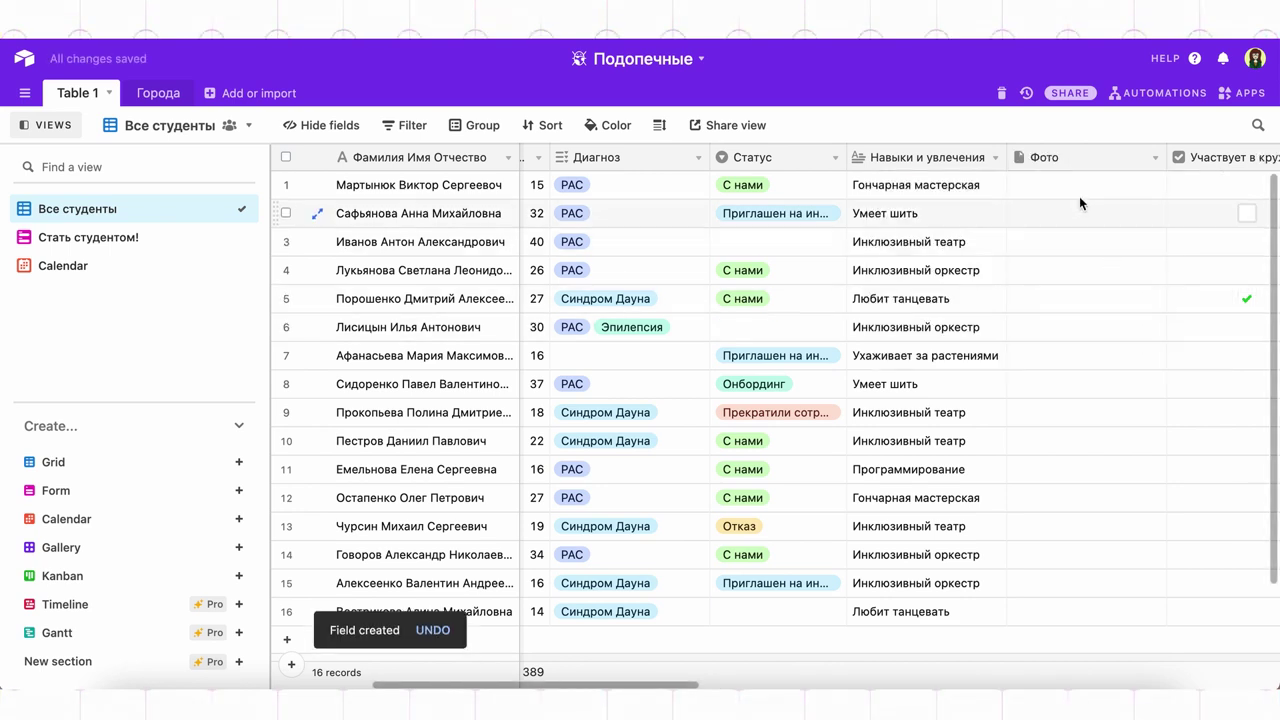
# - Attach 10Что-гложет-Гилберта-Грэйпа.jpeg to the Фото cell of record 1, then preview the image full size and close it
pyautogui.click(1073, 189)
pyautogui.click(1073, 189)
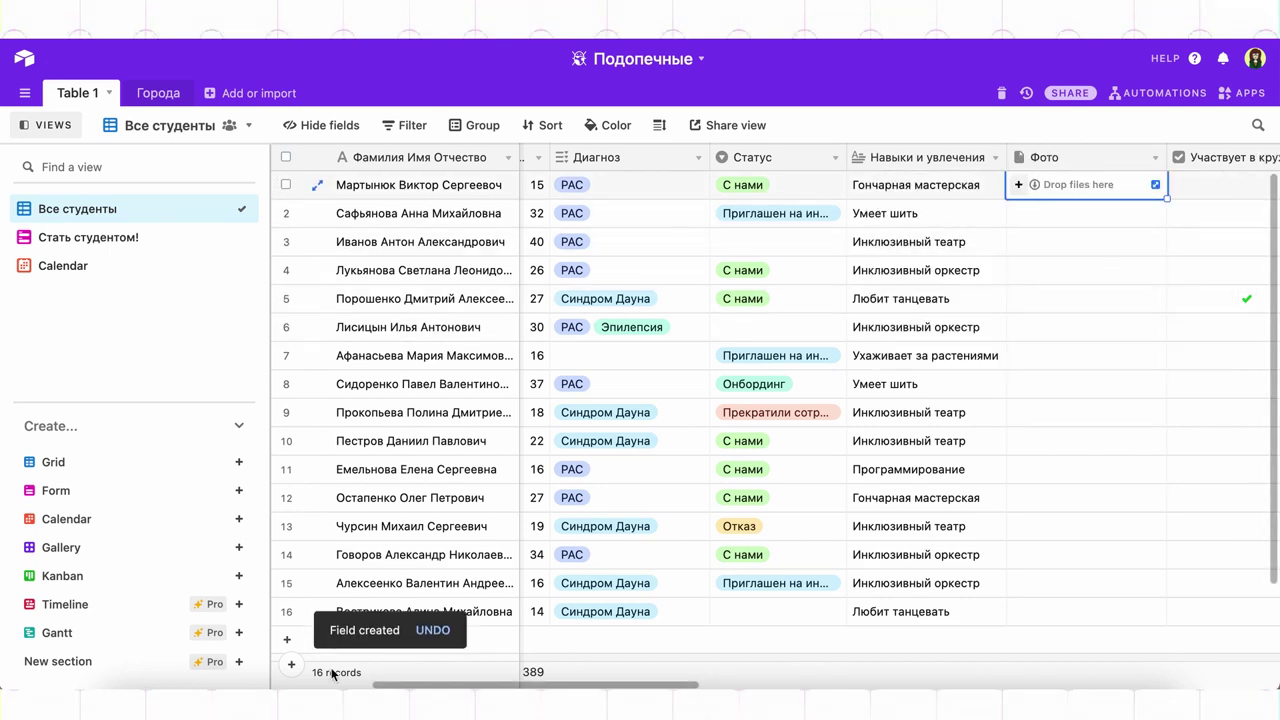
pyautogui.moveTo(460, 355); pyautogui.dragTo(1055, 192)
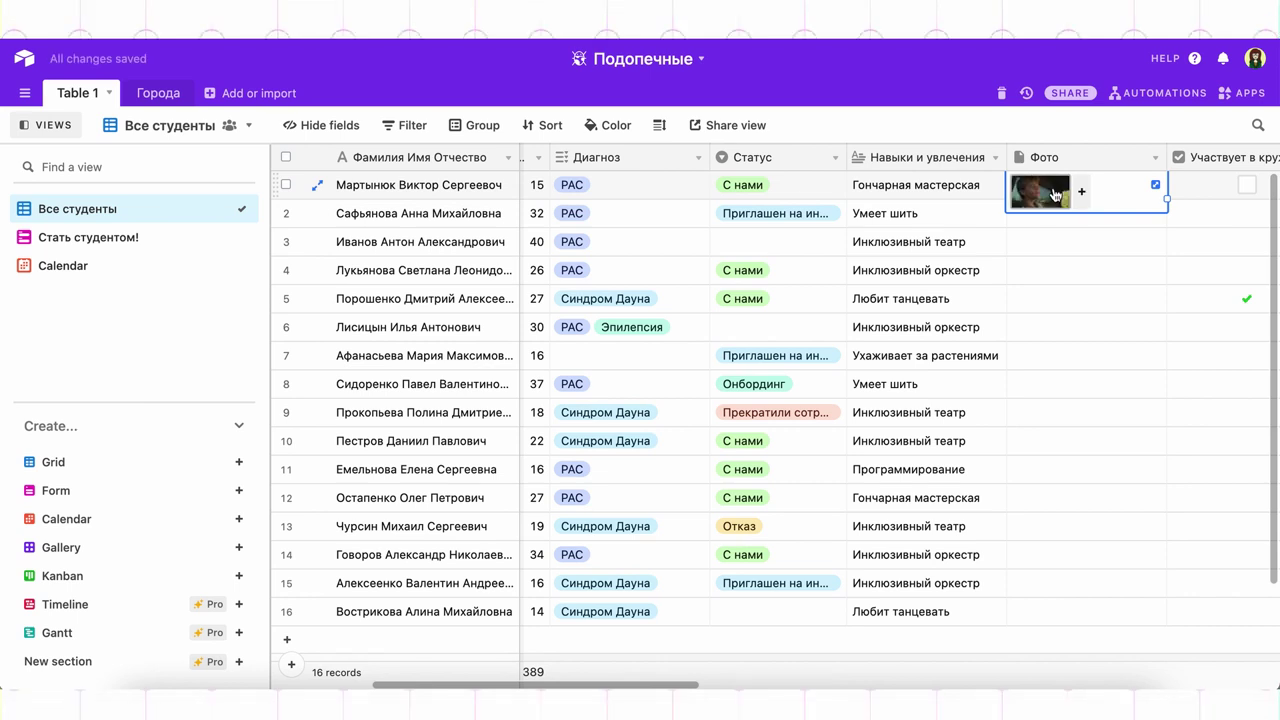
pyautogui.click(1050, 196)
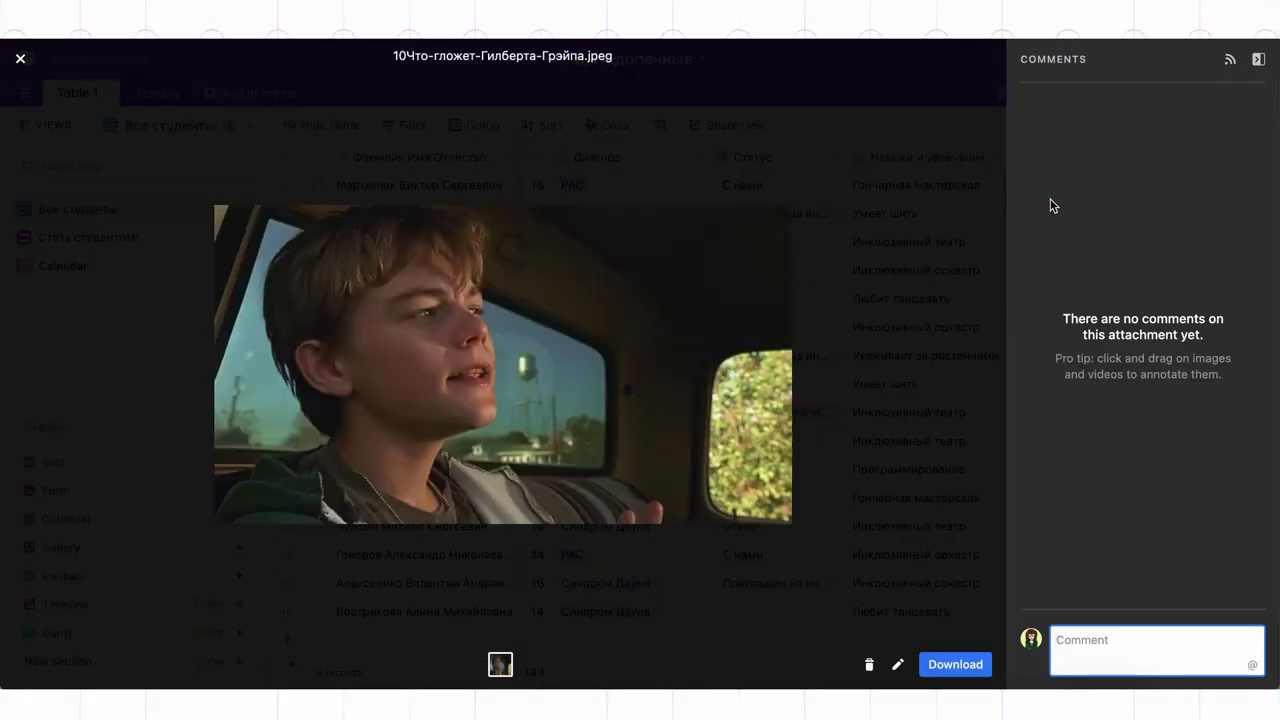
pyautogui.click(20, 59)
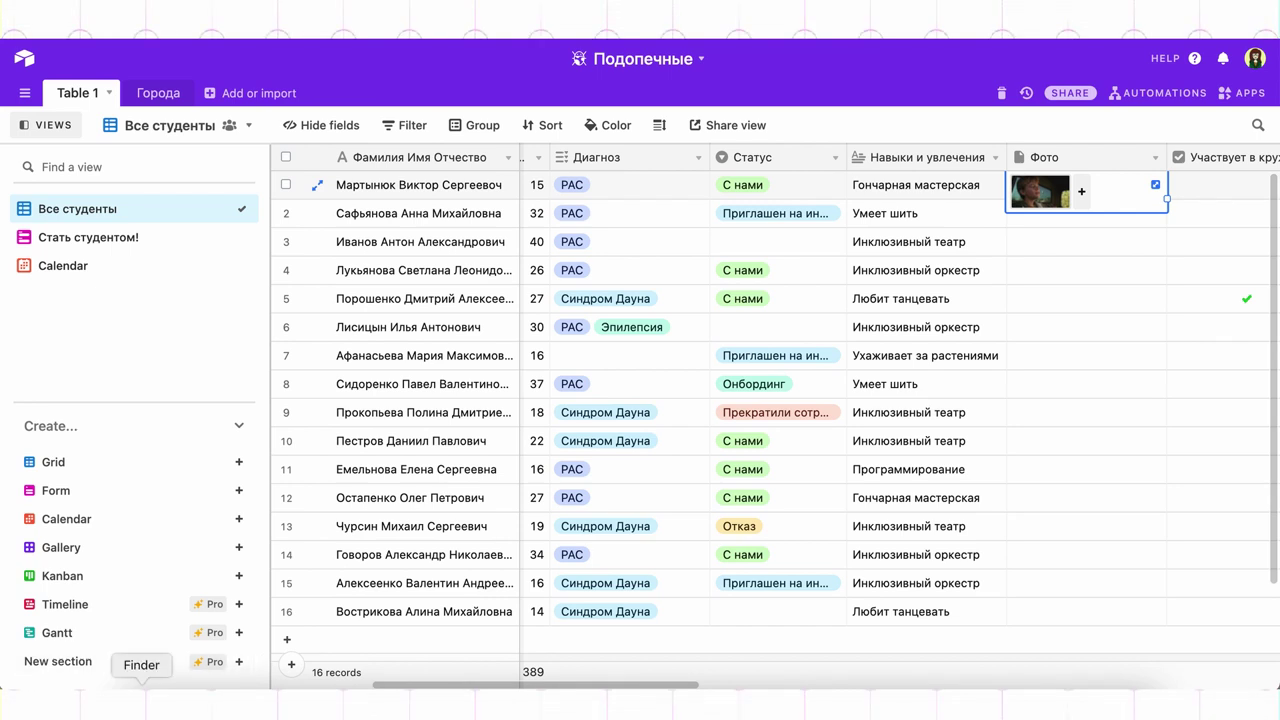
# - Attach 321344.jpeg and the d57b5cf… JPEG from Finder's Теплица folder to record 1's Фото cell, and view the cell's expanded attachments
pyautogui.rightClick(143, 705)
pyautogui.click(255, 258)
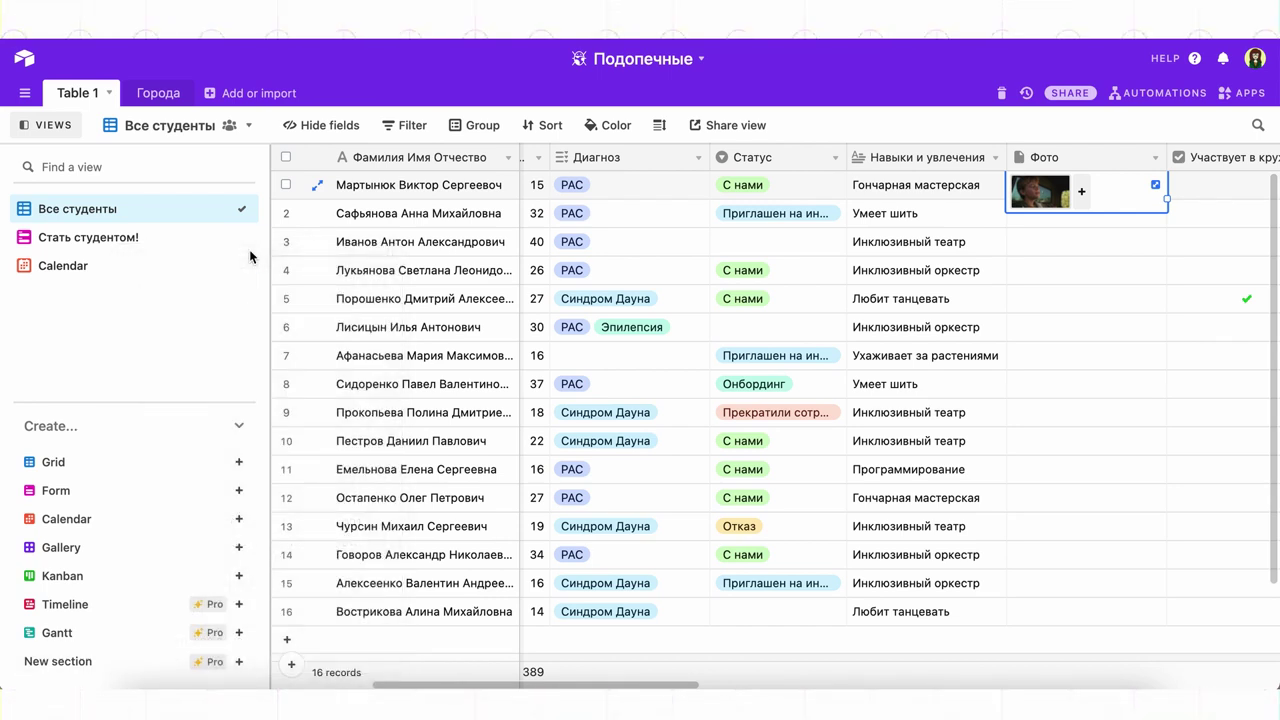
pyautogui.click(415, 386)
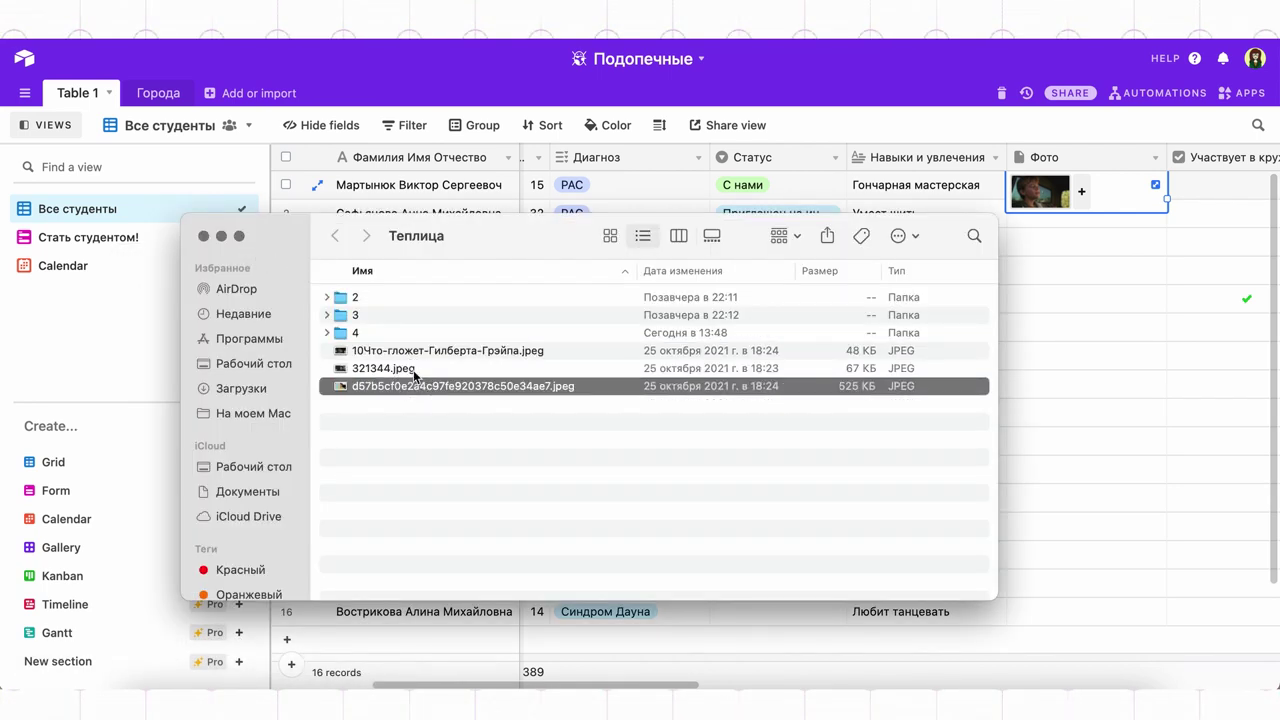
pyautogui.keyDown('shift'); pyautogui.click(415, 370); pyautogui.keyUp('shift')
pyautogui.moveTo(404, 375); pyautogui.dragTo(1094, 180)
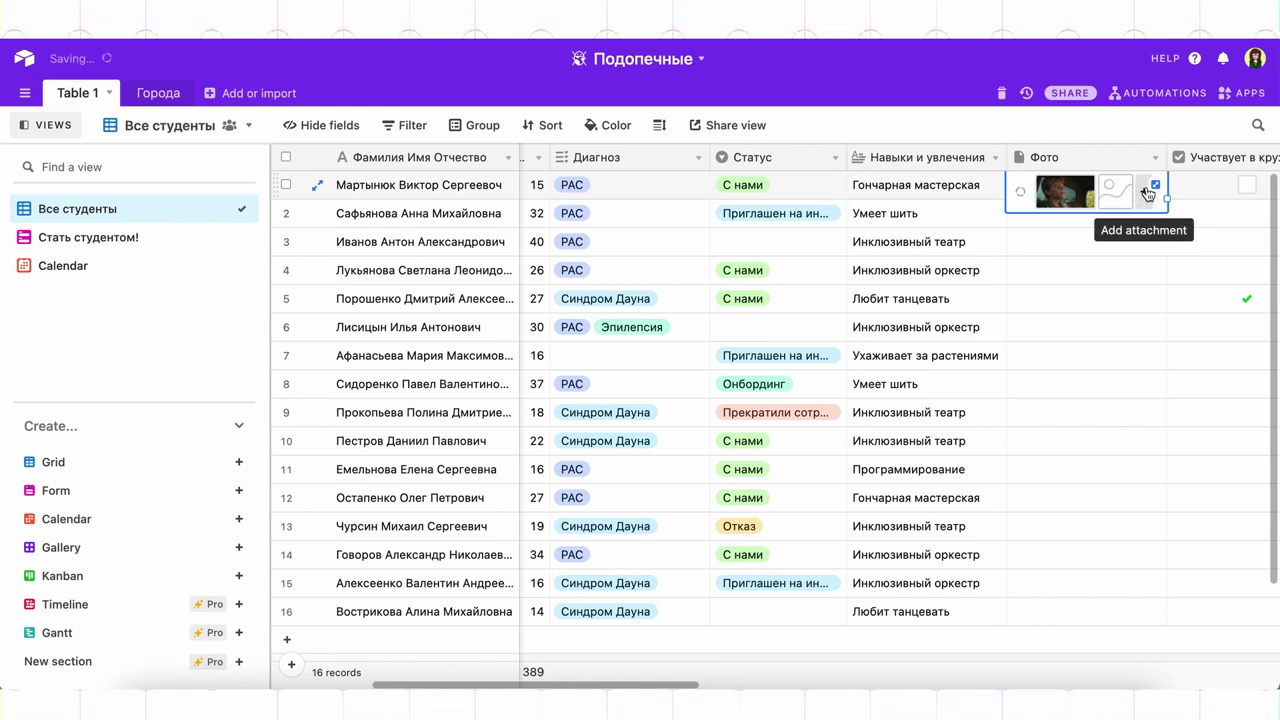
pyautogui.click(1156, 189)
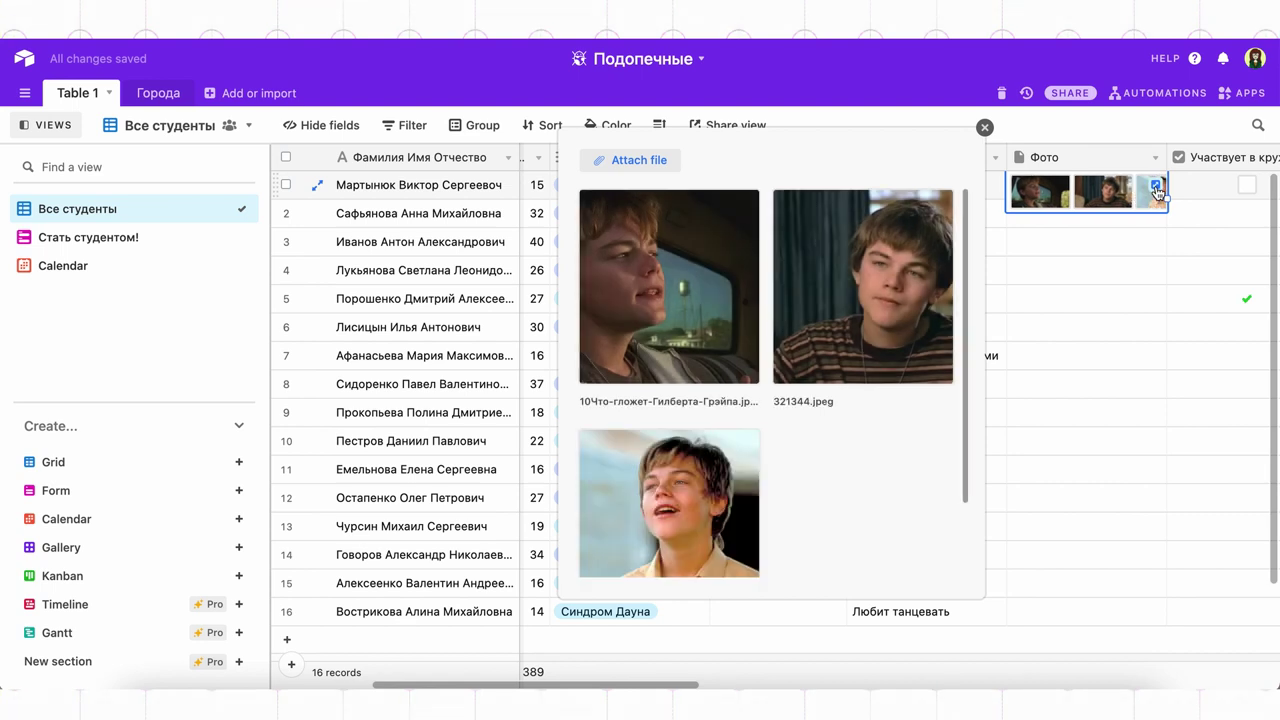
pyautogui.click(981, 133)
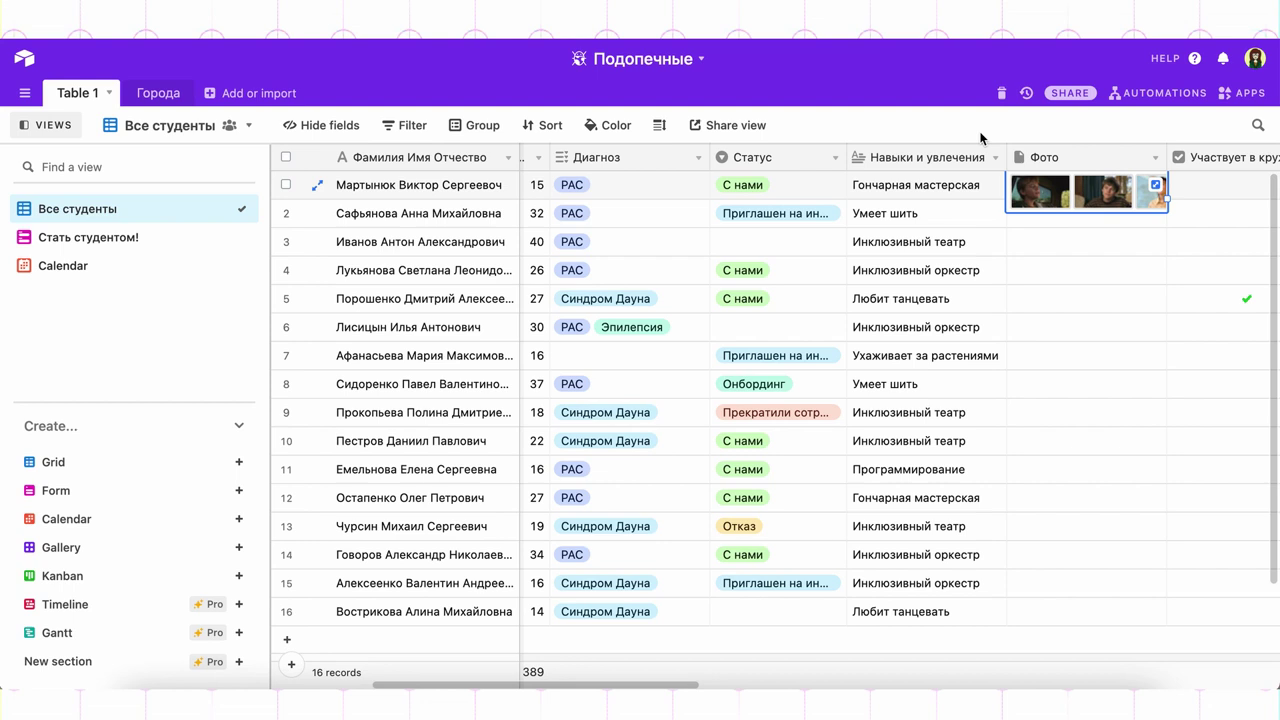